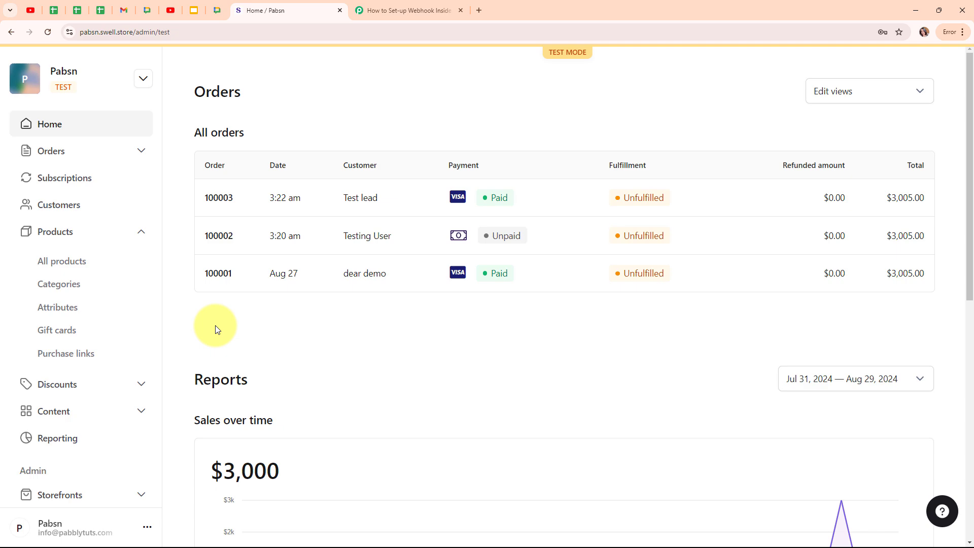
- Switch to the Pabbly Connect workflow titled "How to Set-up Webhook Inside Swell?"
click(424, 10)
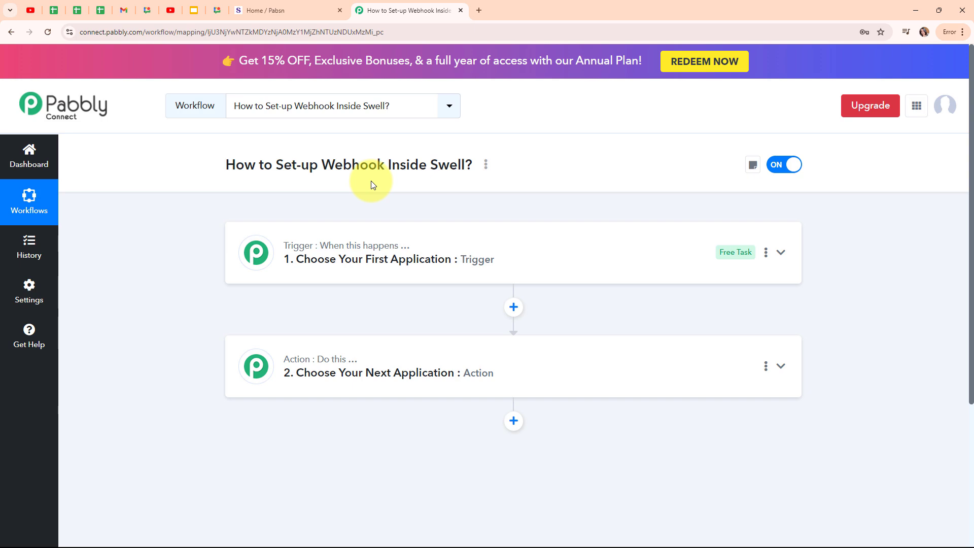
click(244, 8)
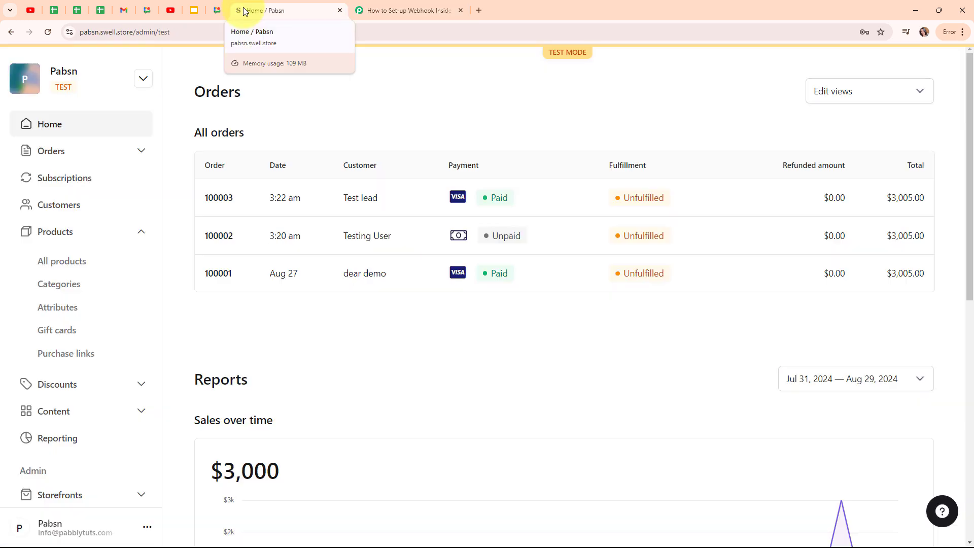
click(456, 7)
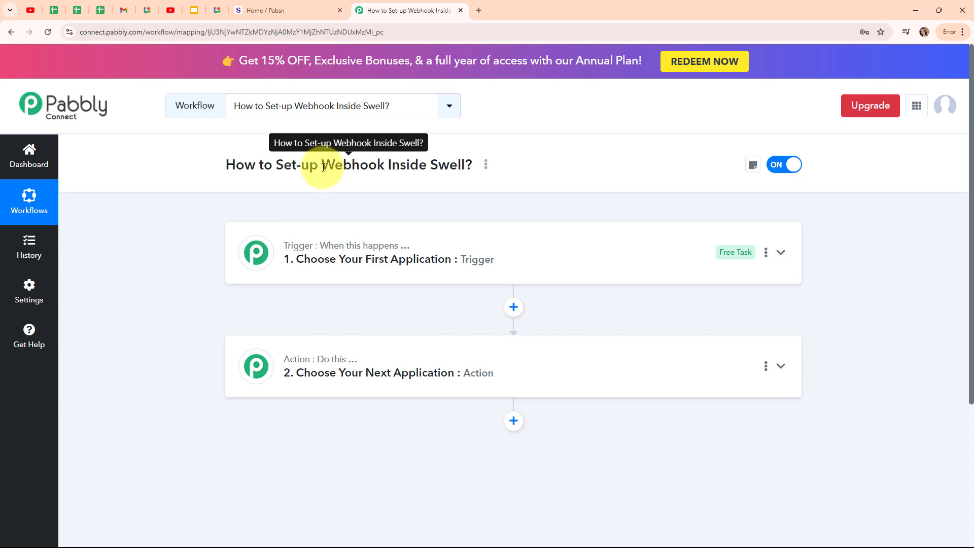
drag(322, 166, 383, 165)
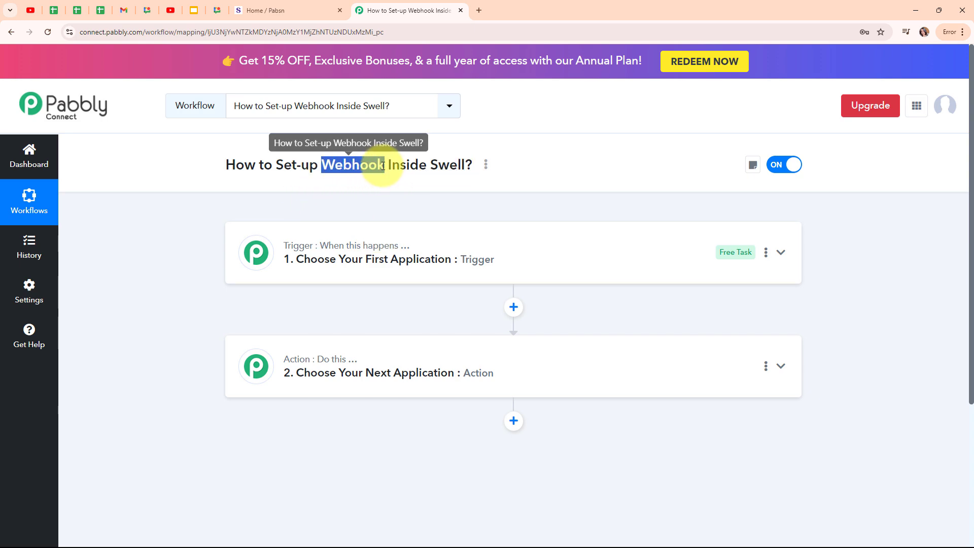
click(324, 186)
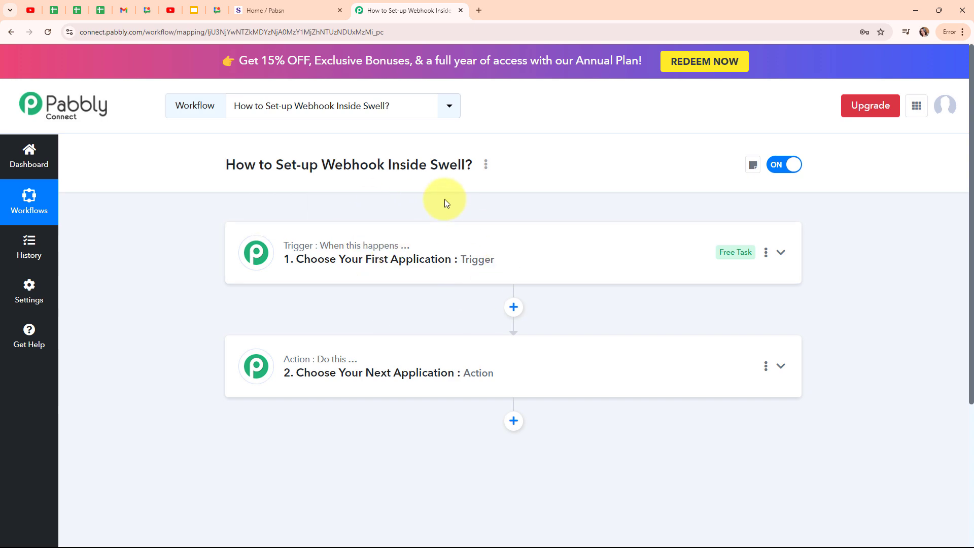
- Expand the workflow's trigger step, search for "swell" and choose Swell as the trigger application
scroll(444, 199, down, 2)
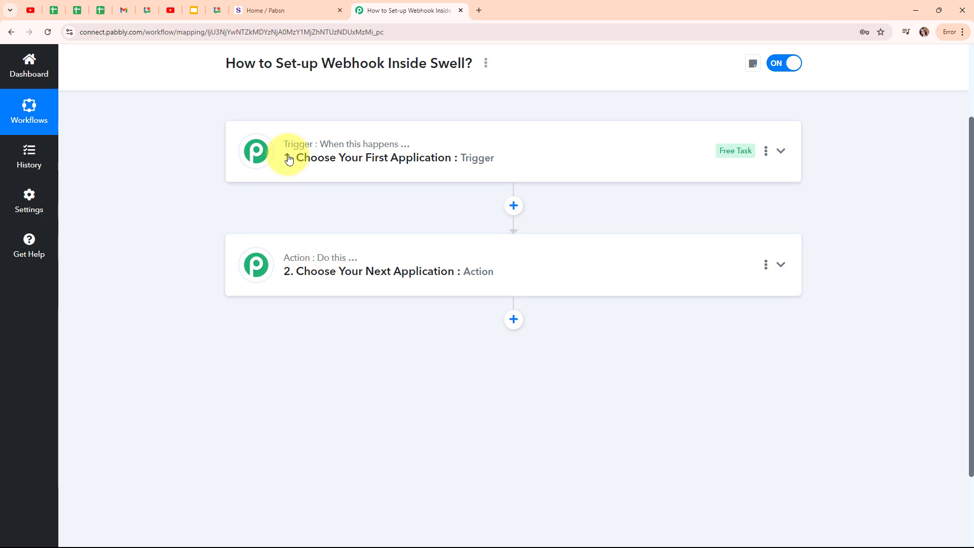
mouse_move(293, 260)
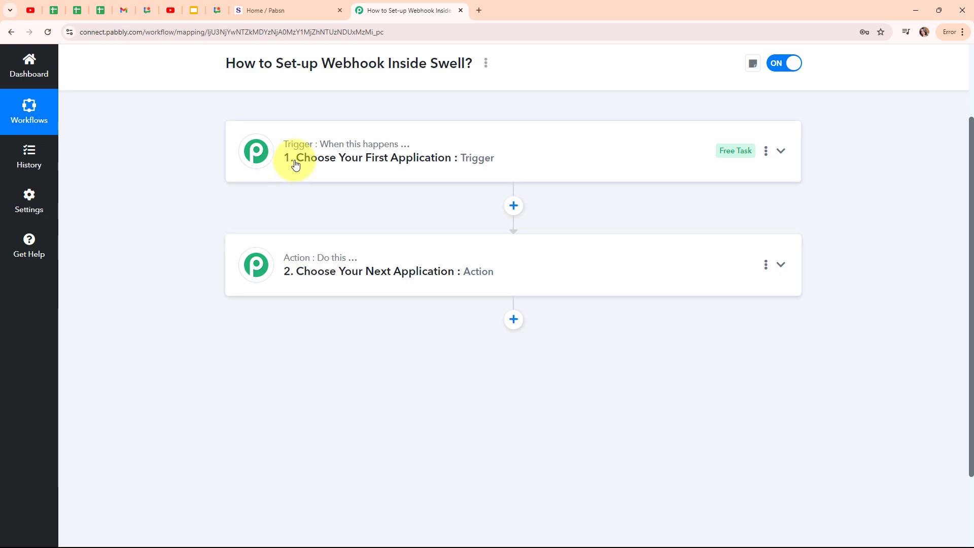
mouse_move(395, 152)
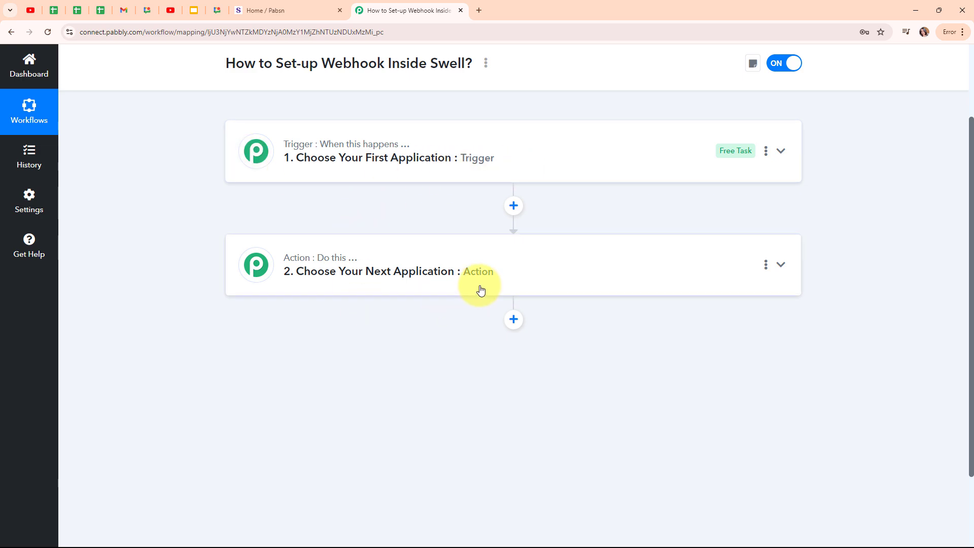
click(786, 154)
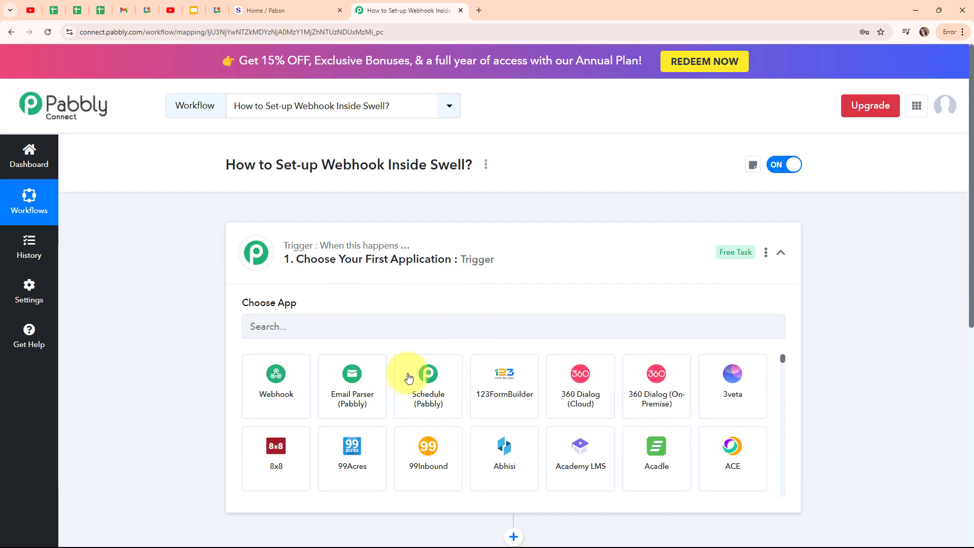
click(308, 330)
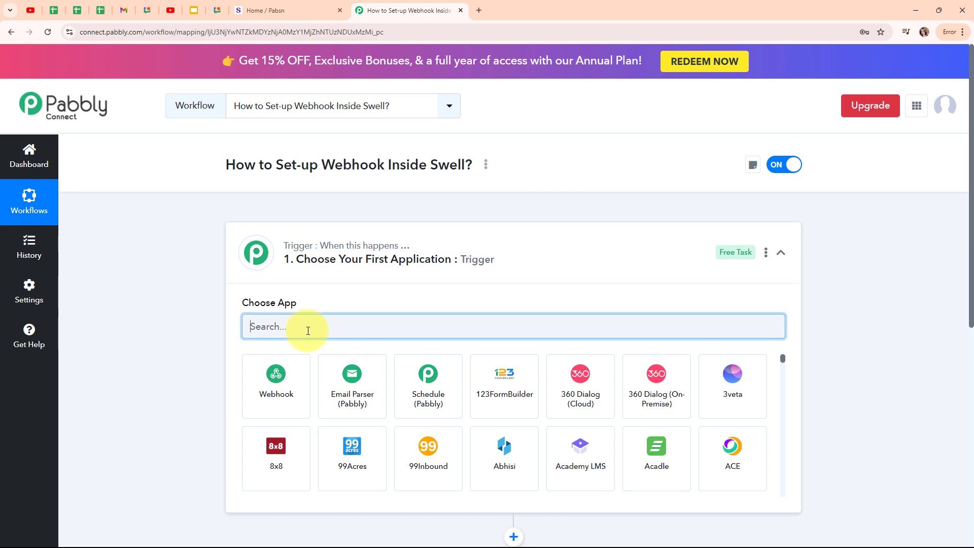
text(swe)
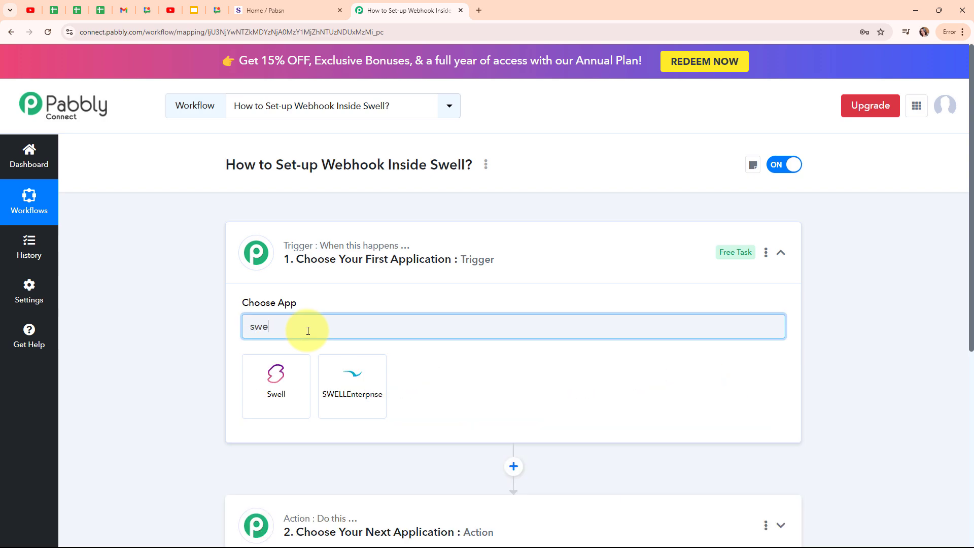
text(ll)
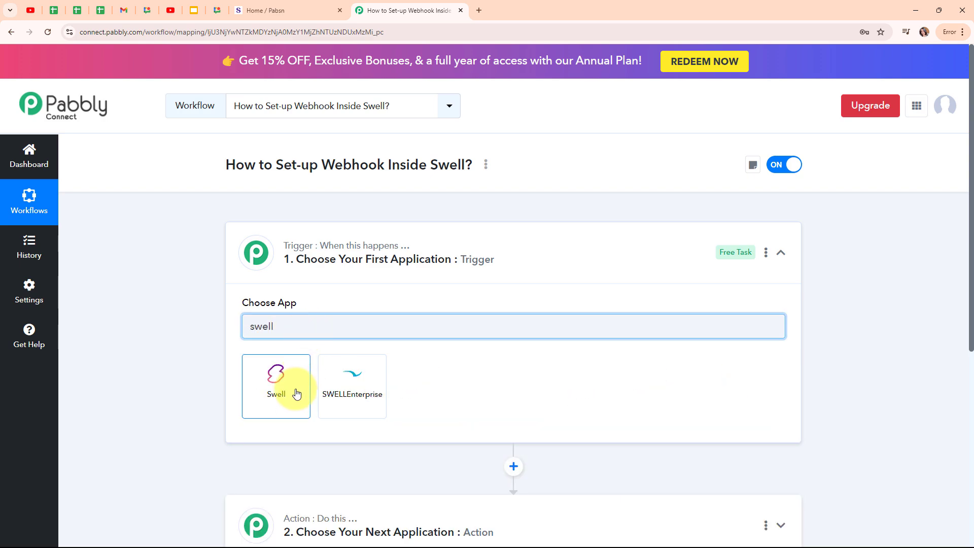
click(297, 394)
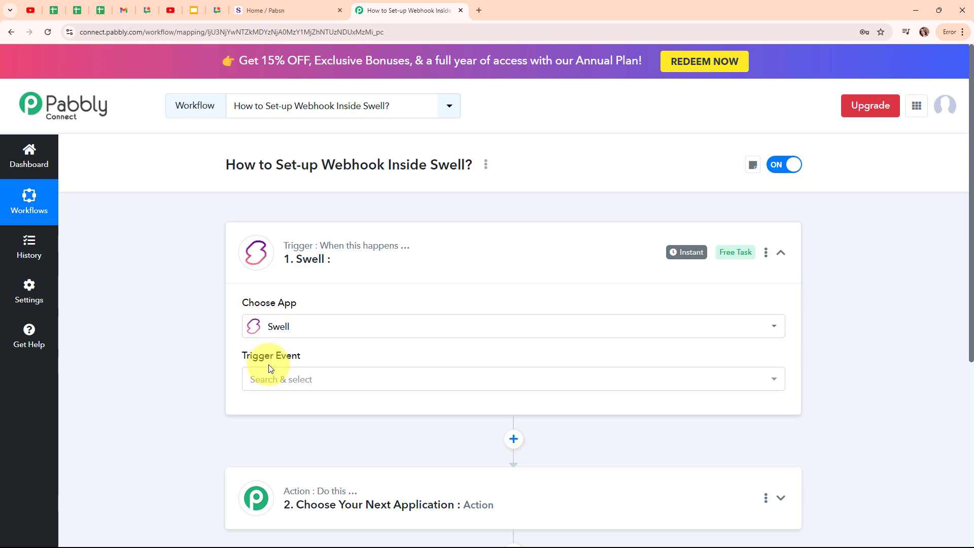
- Set the Swell trigger event to Order Created
click(358, 393)
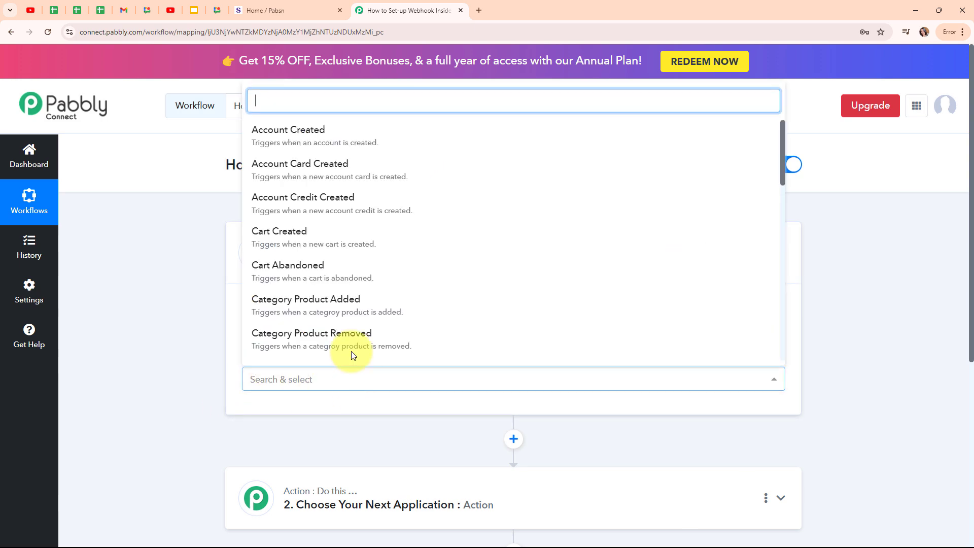
scroll(375, 250, down, 6)
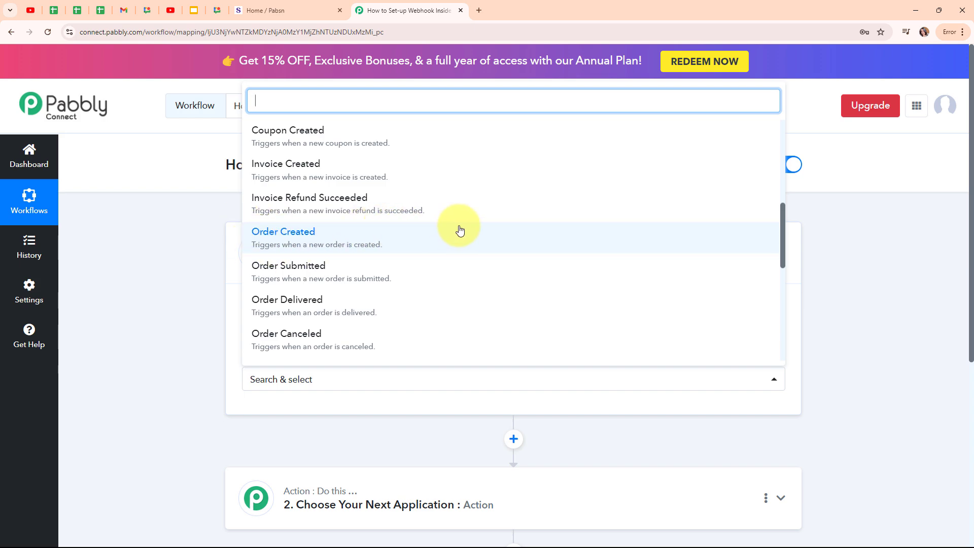
scroll(500, 236, up, 2)
scroll(499, 235, up, 2)
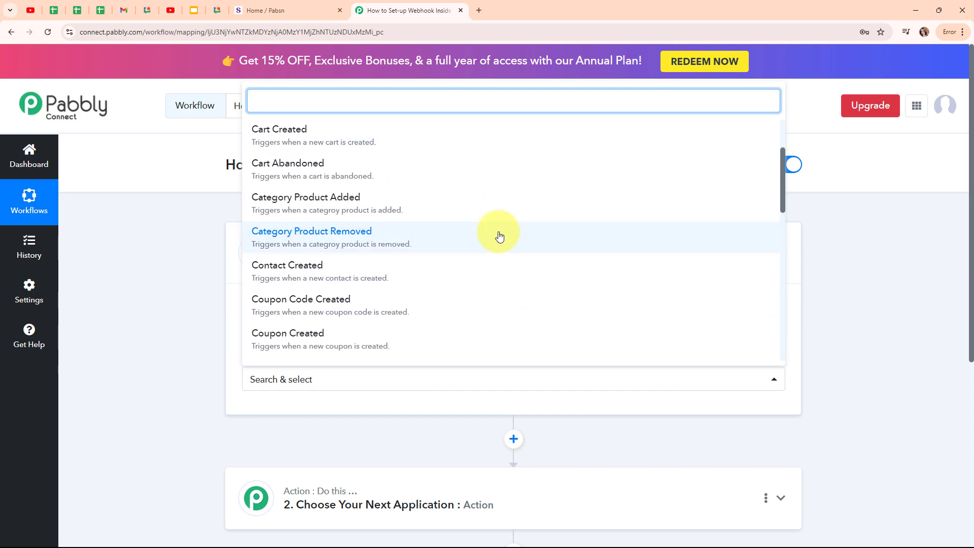
scroll(500, 236, down, 4)
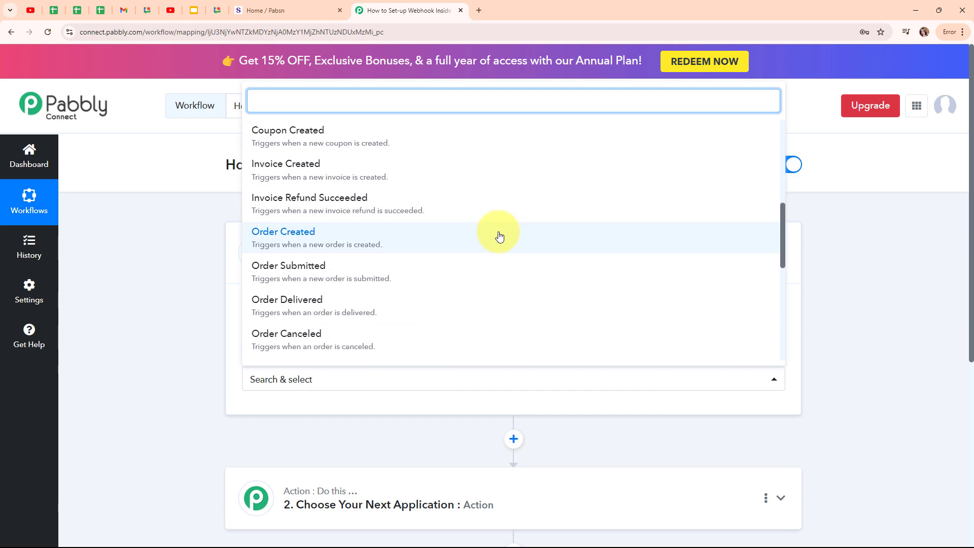
click(308, 249)
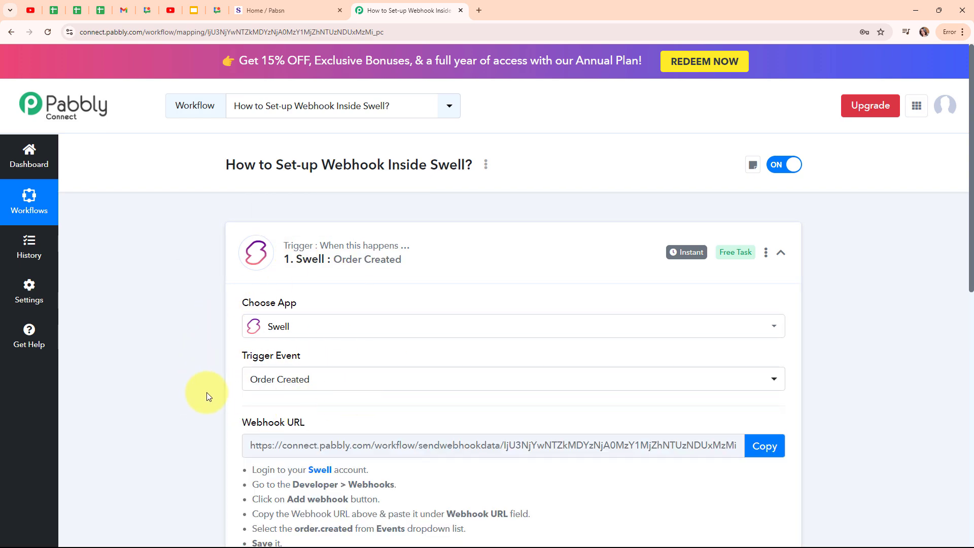
- Review the webhook setup instructions under the Swell trigger and copy its webhook URL
scroll(800, 411, down, 3)
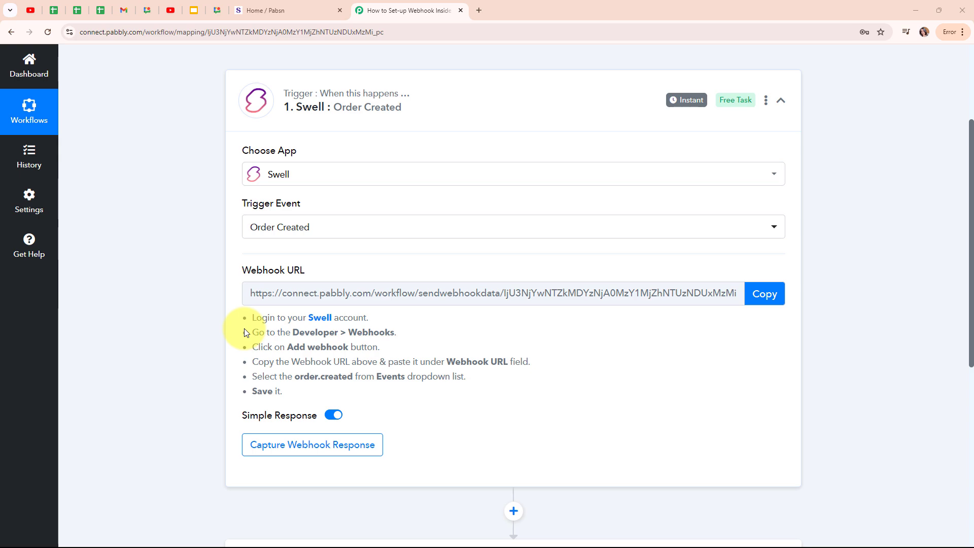
drag(253, 318, 376, 392)
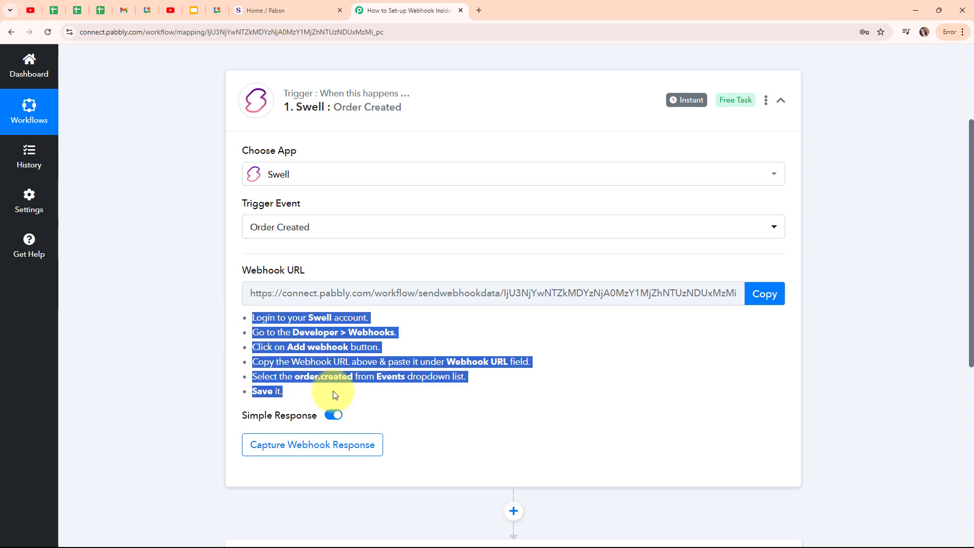
click(375, 391)
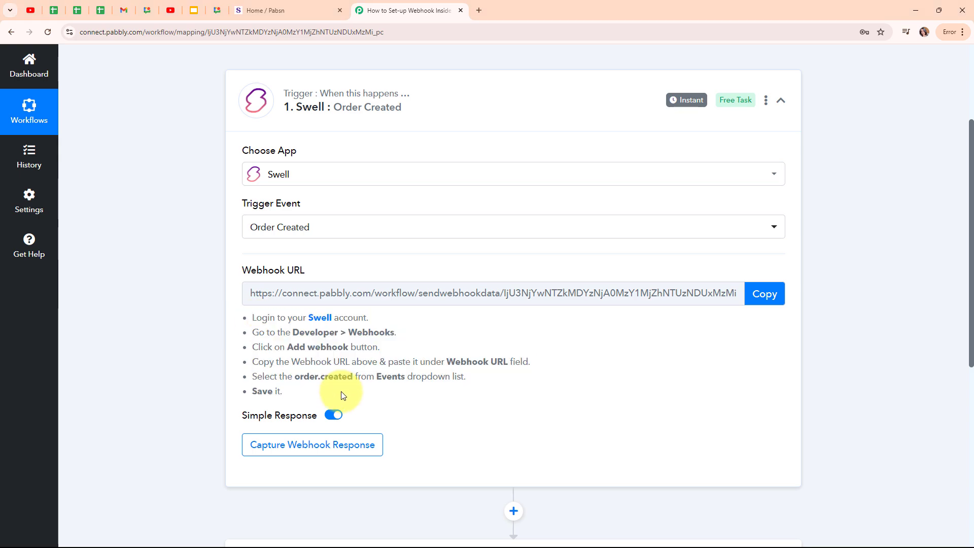
click(757, 299)
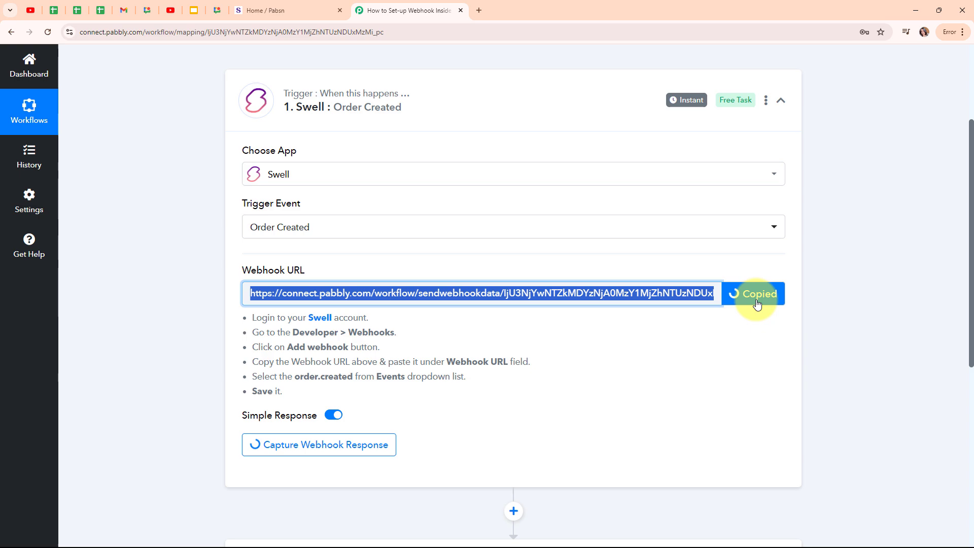
- Switch to the Swell store admin, open the developer webhooks page and disable the existing order.created webhook
click(267, 6)
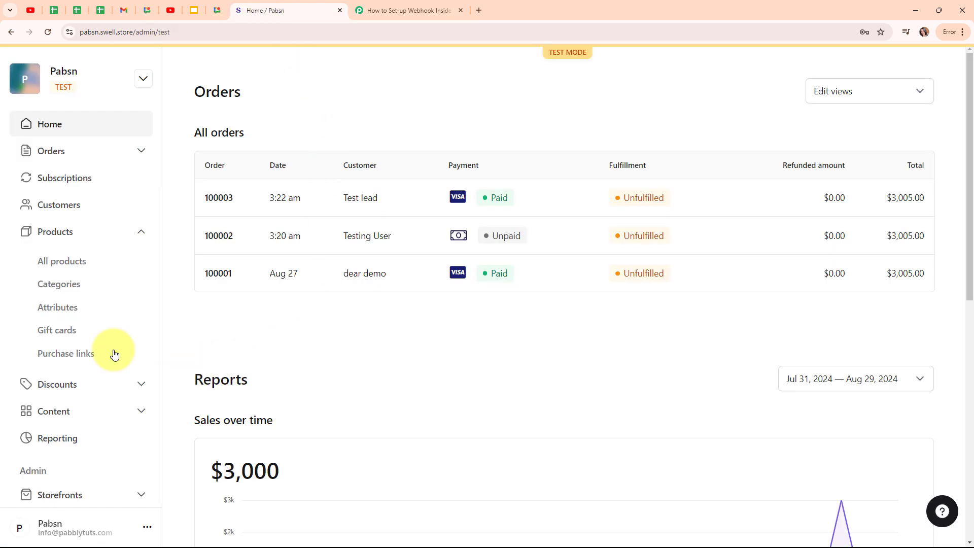
scroll(78, 345, down, 5)
click(100, 331)
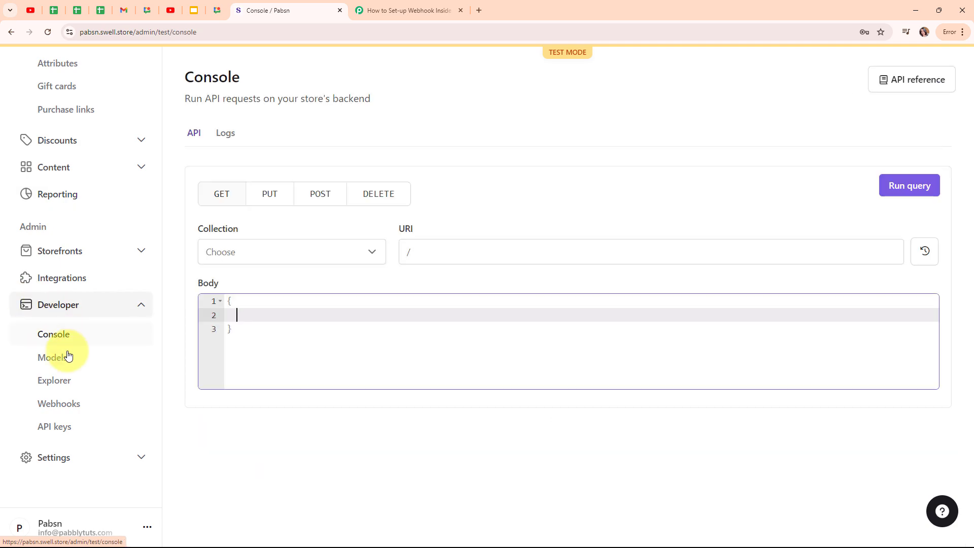
click(70, 408)
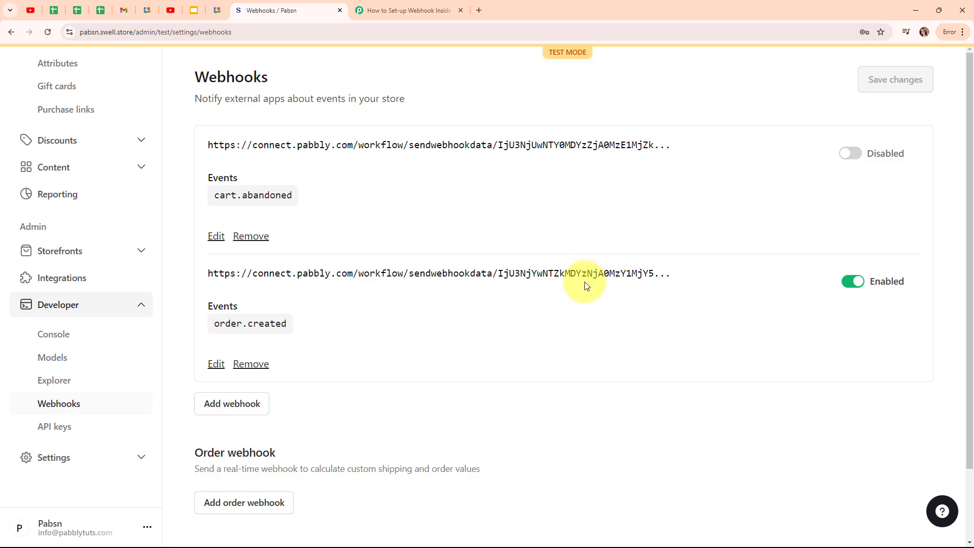
click(851, 284)
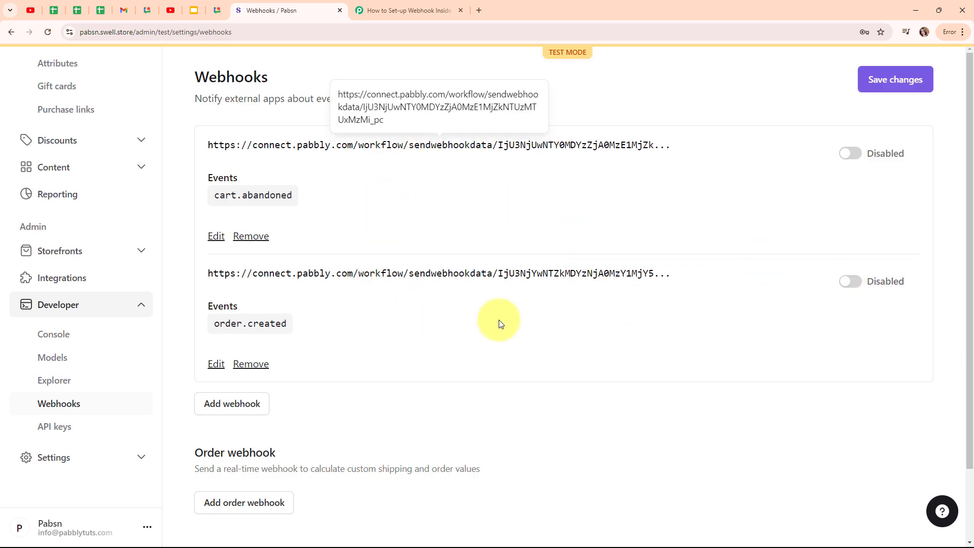
- Start adding a new webhook in Swell and paste the copied Pabbly Connect address as its webhook URL
click(252, 409)
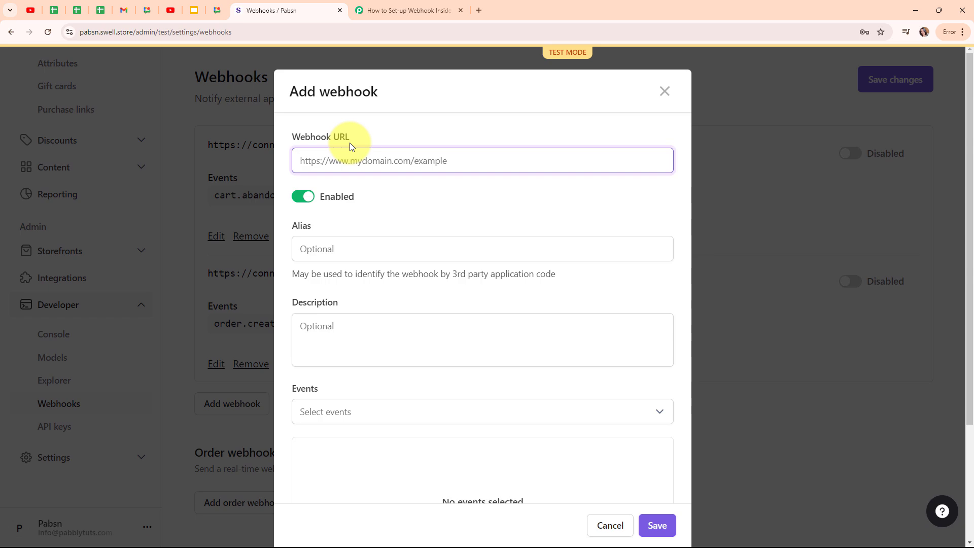
key(ctrl+v)
click(496, 206)
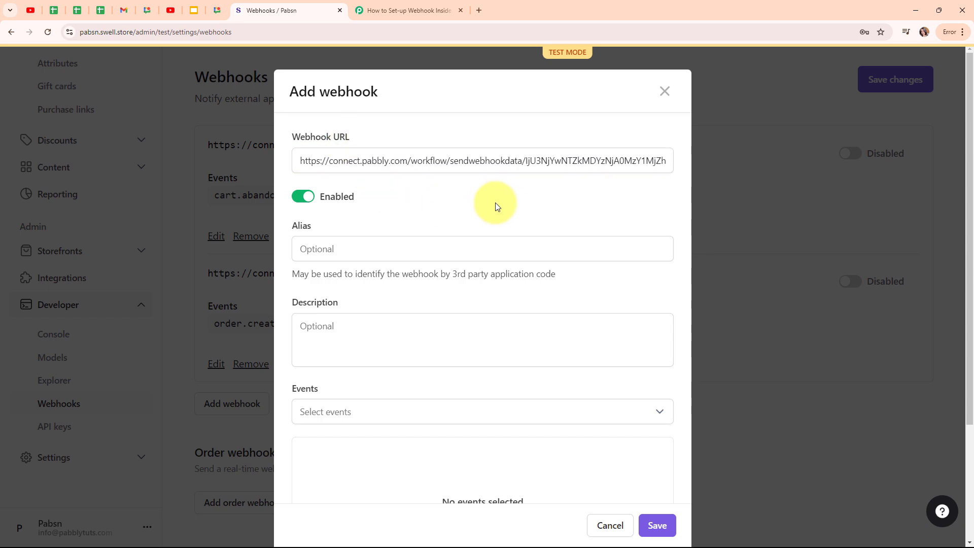
- Select order.created as the only event for the new webhook, leaving the alias and description blank
scroll(496, 206, down, 1)
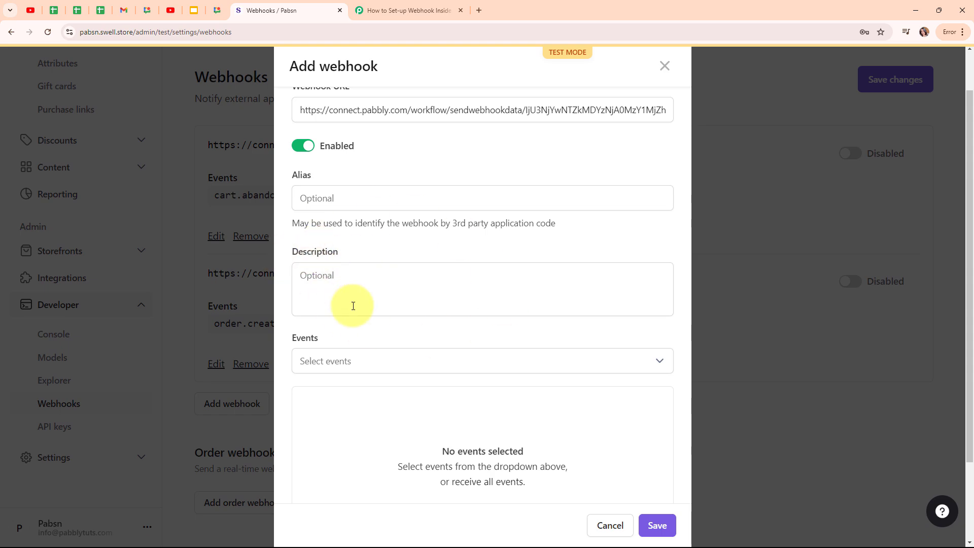
scroll(494, 299, down, 2)
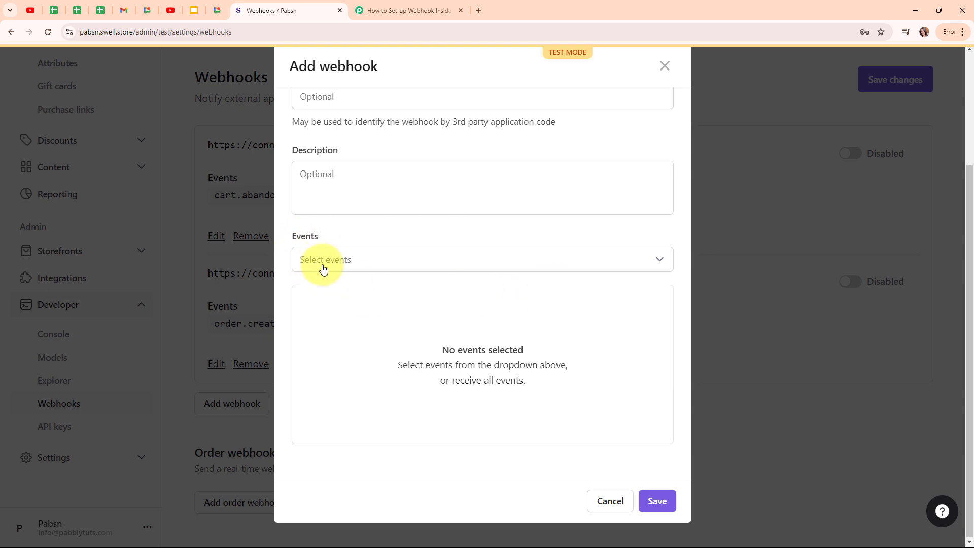
scroll(506, 225, up, 3)
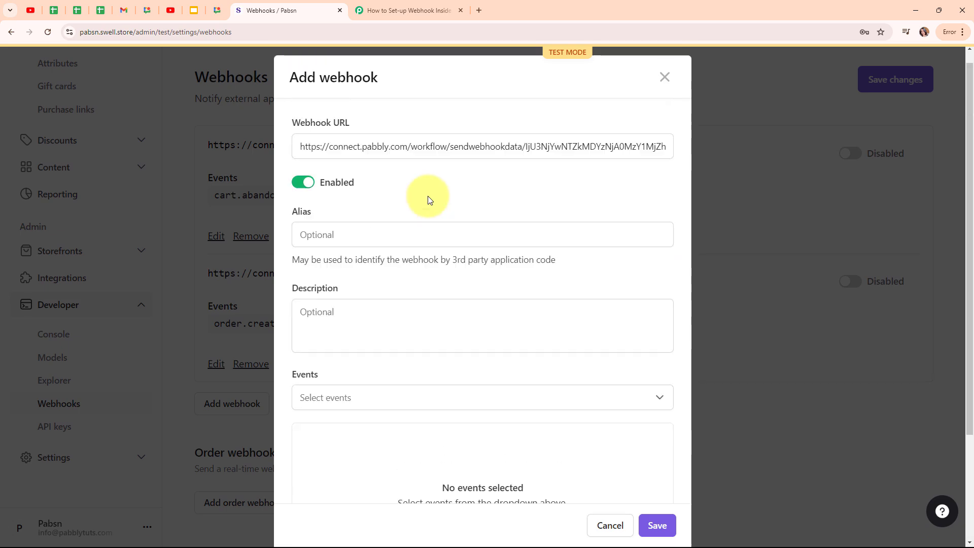
scroll(491, 254, down, 3)
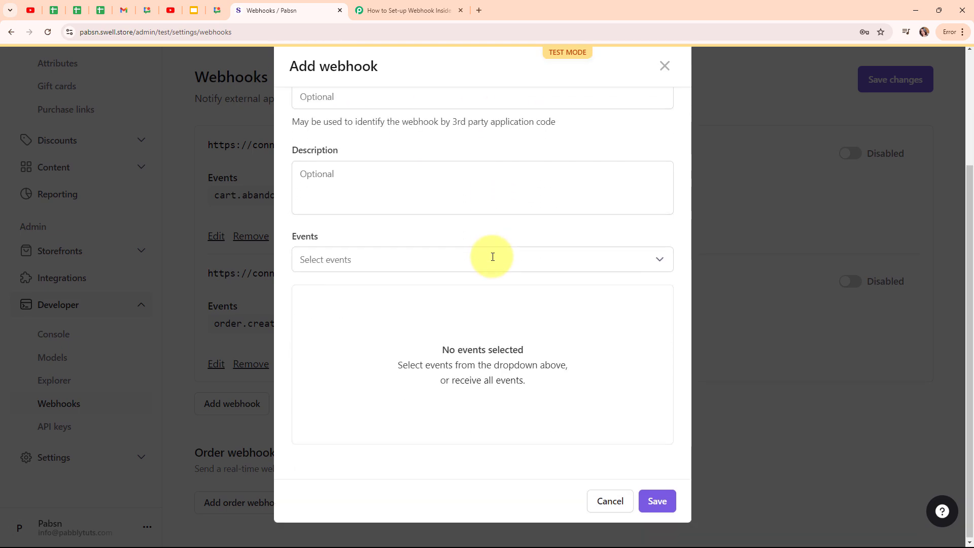
click(335, 265)
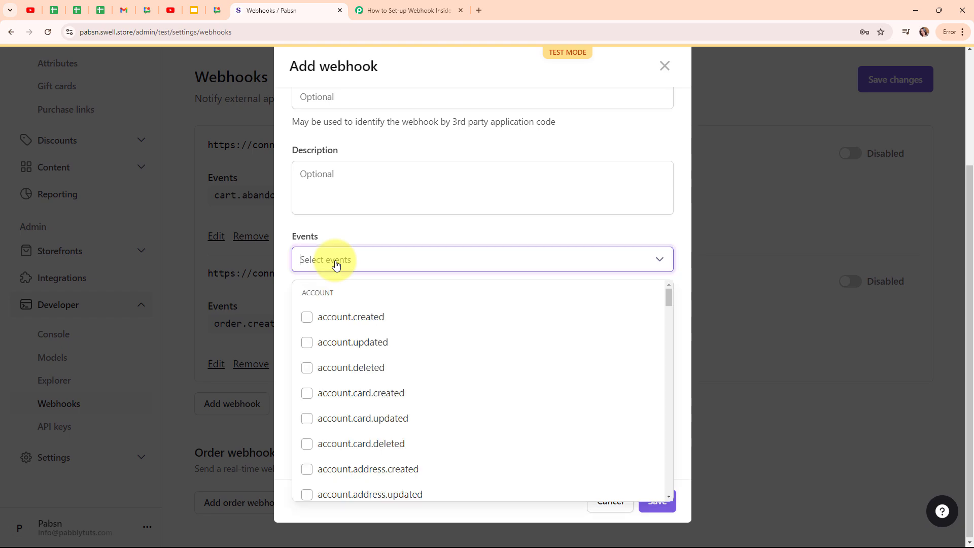
scroll(519, 319, down, 4)
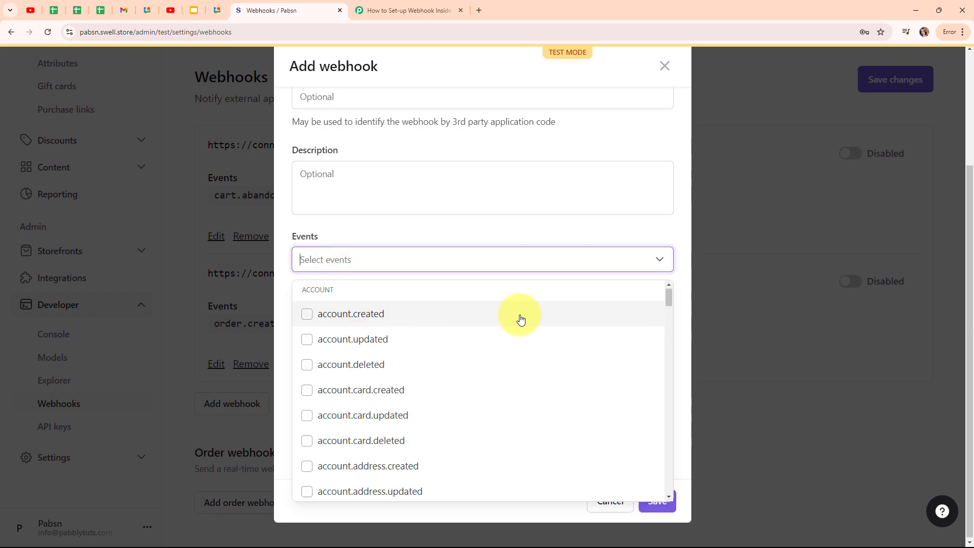
scroll(520, 318, down, 10)
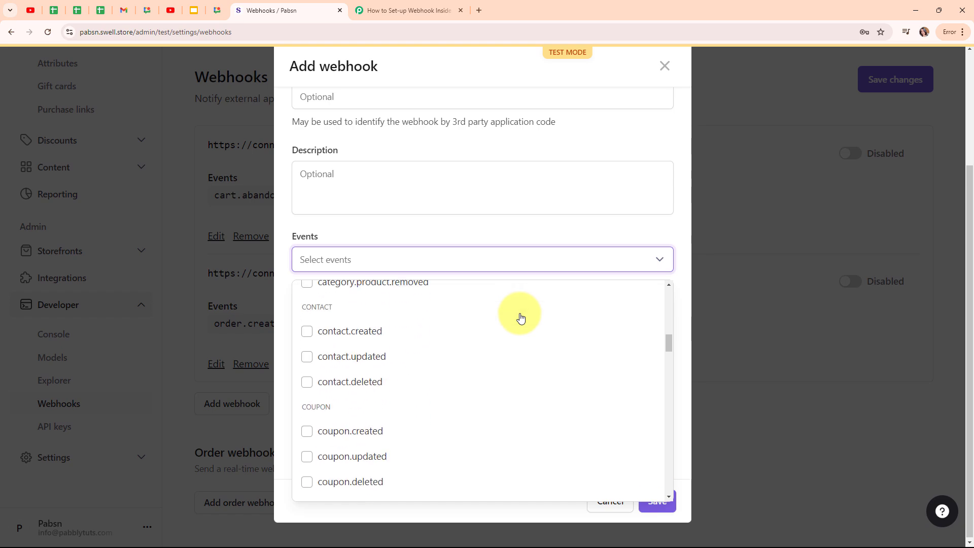
scroll(519, 316, down, 5)
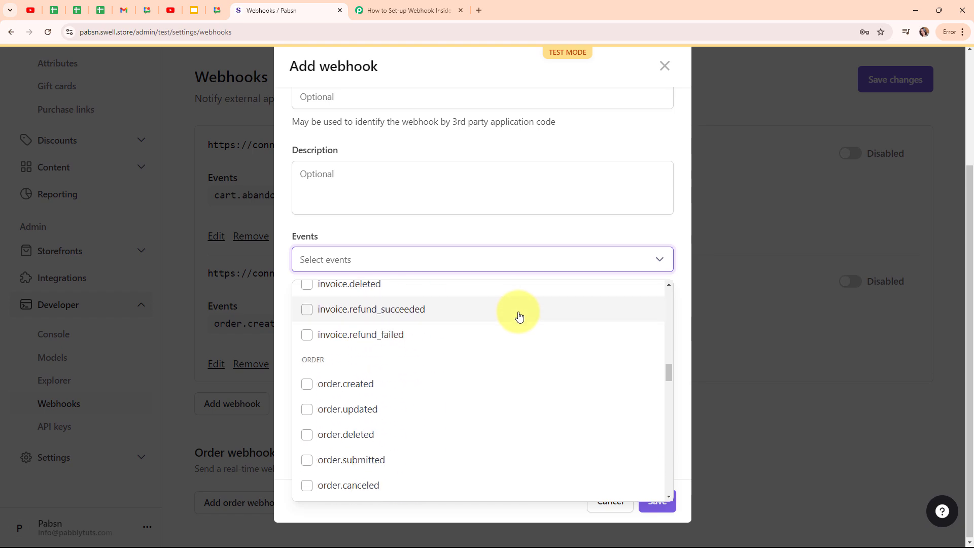
scroll(519, 317, down, 1)
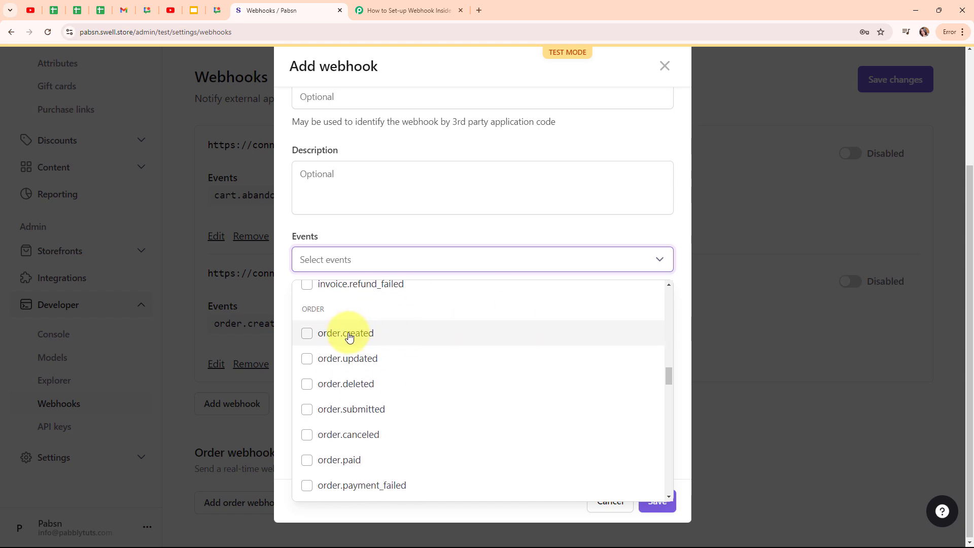
click(349, 337)
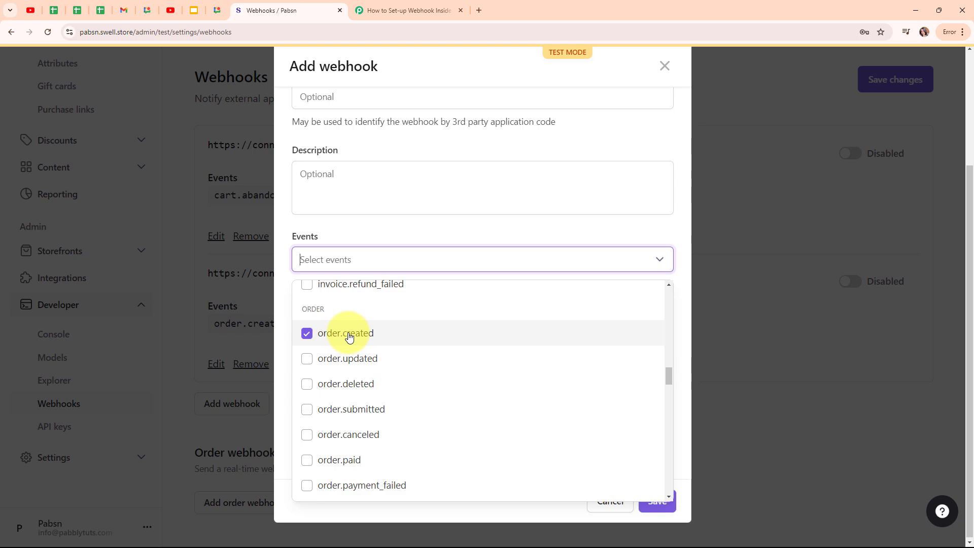
click(284, 350)
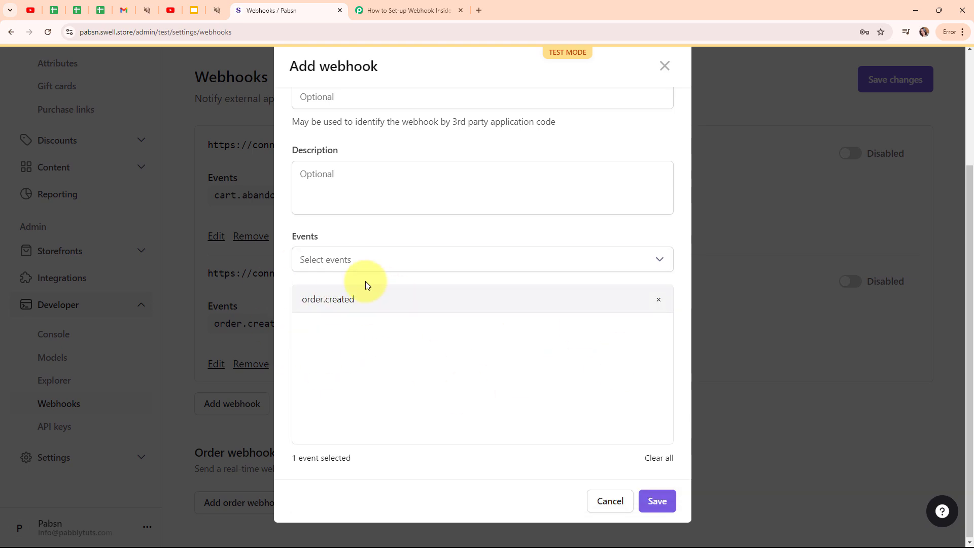
- Save the new order.created webhook and save the changes on the Webhooks page
click(665, 503)
scroll(476, 187, down, 2)
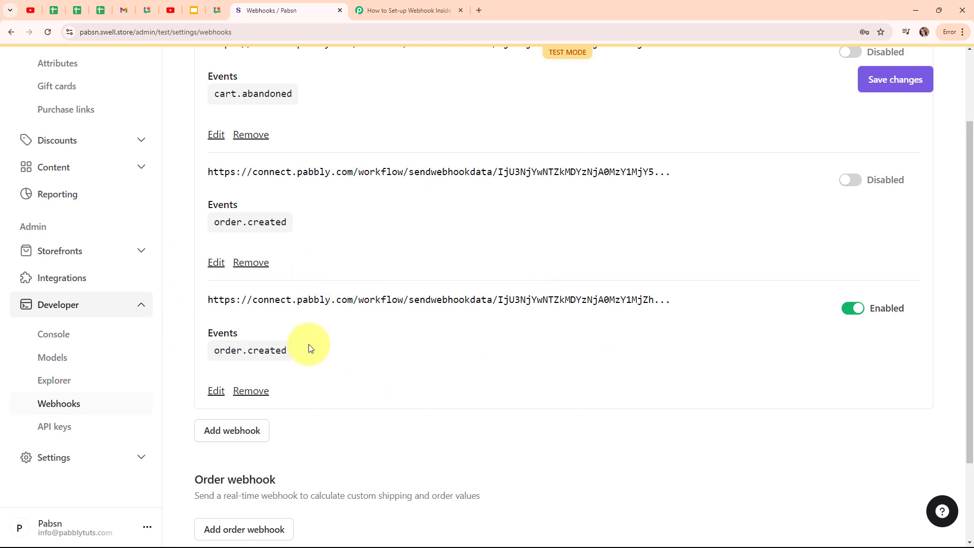
click(887, 90)
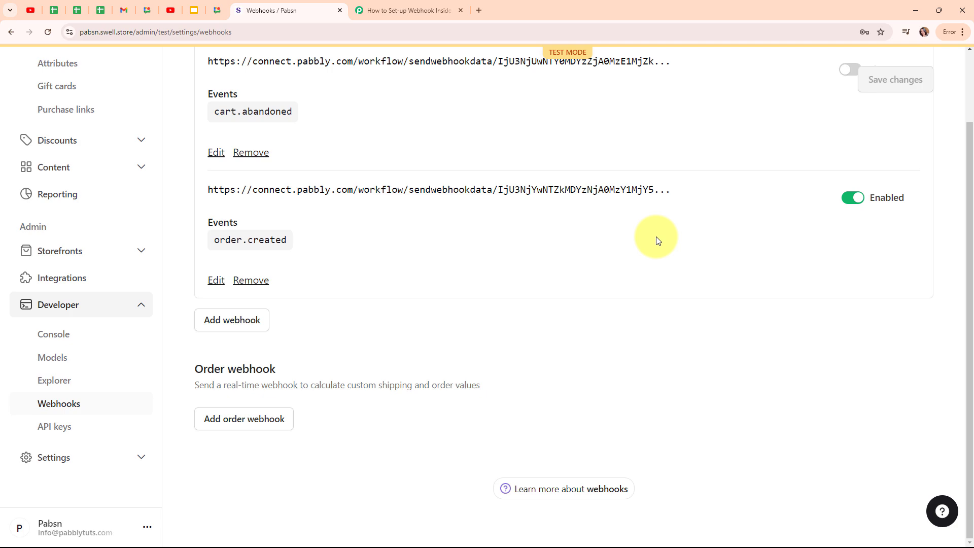
scroll(657, 243, up, 2)
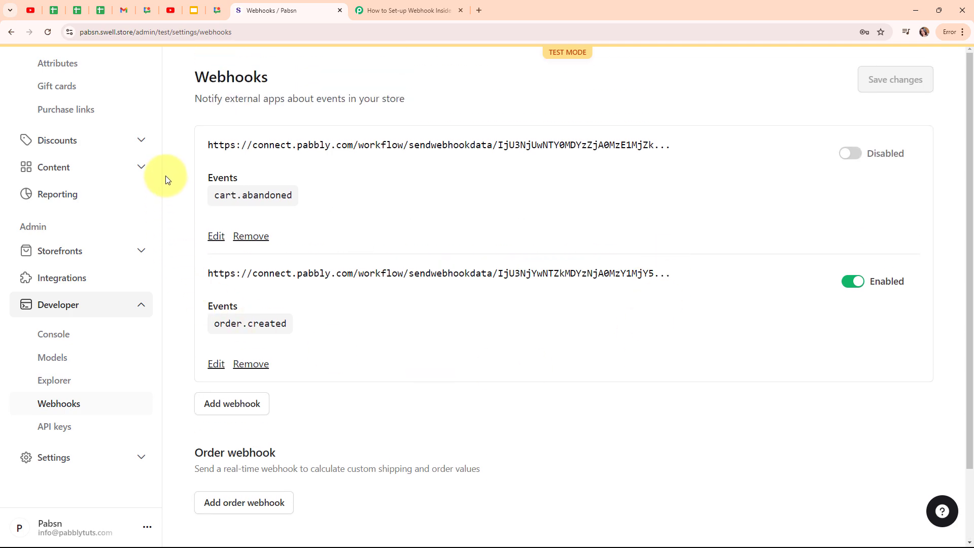
- Switch to the Pabbly Connect workflow and check the webhook response status under the Swell trigger
click(368, 14)
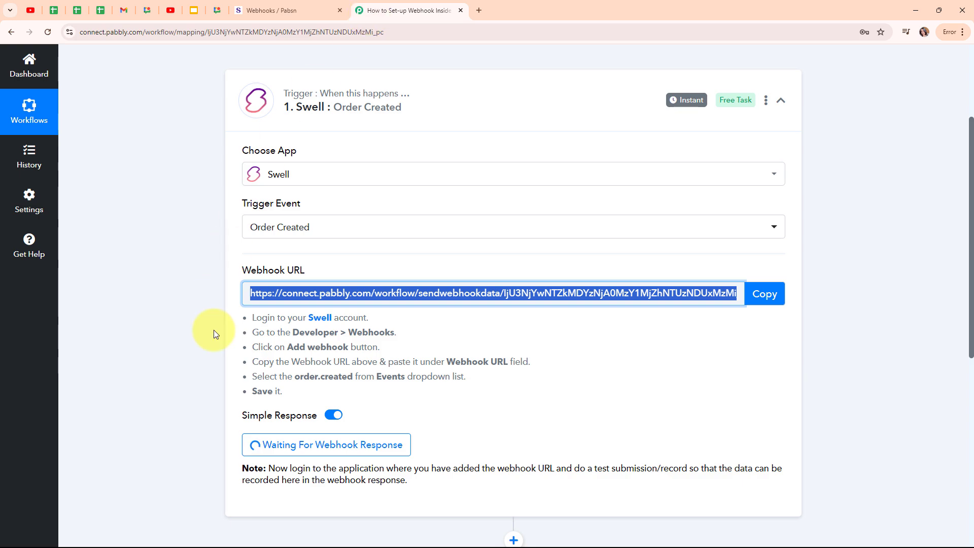
scroll(587, 376, down, 2)
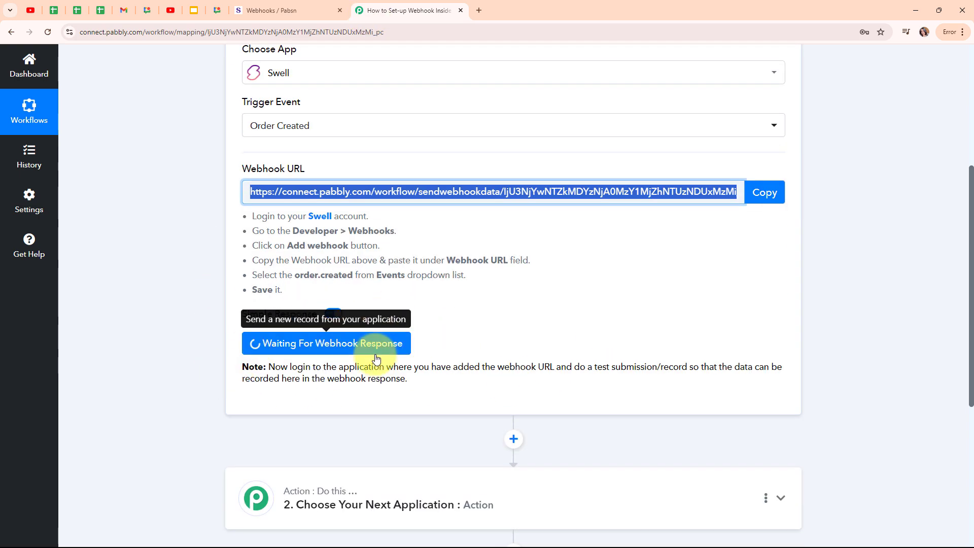
click(553, 337)
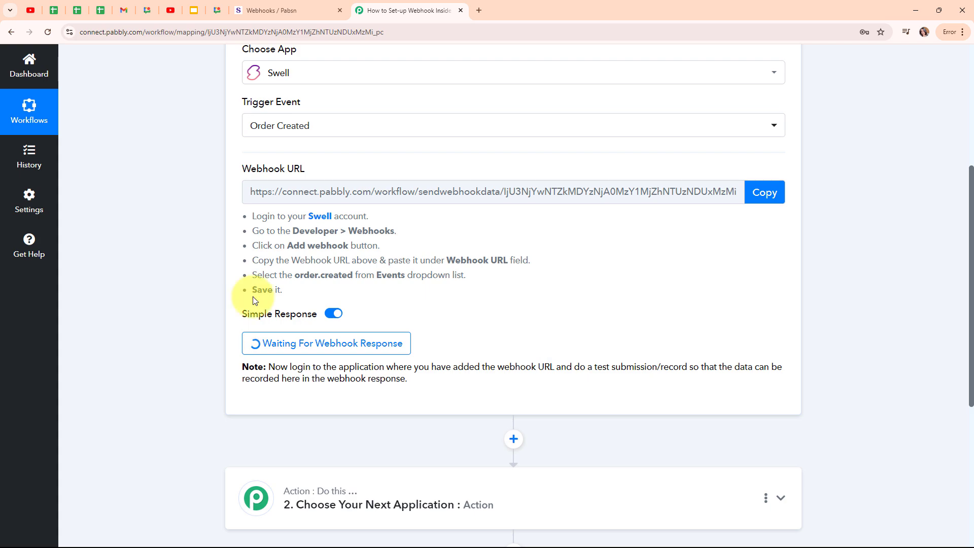
- Return to the Swell admin, copy the paylink purchase link and open it in a new browser tab
click(263, 4)
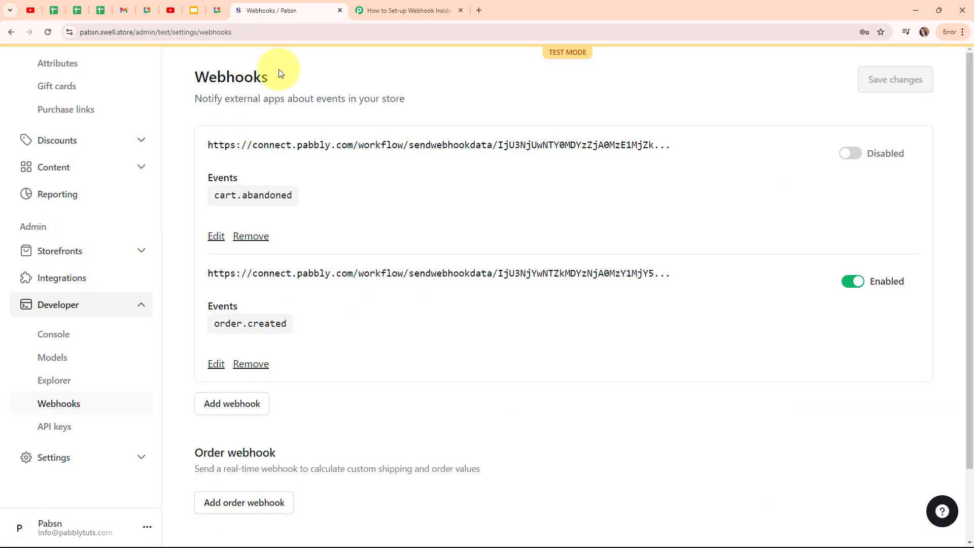
click(63, 119)
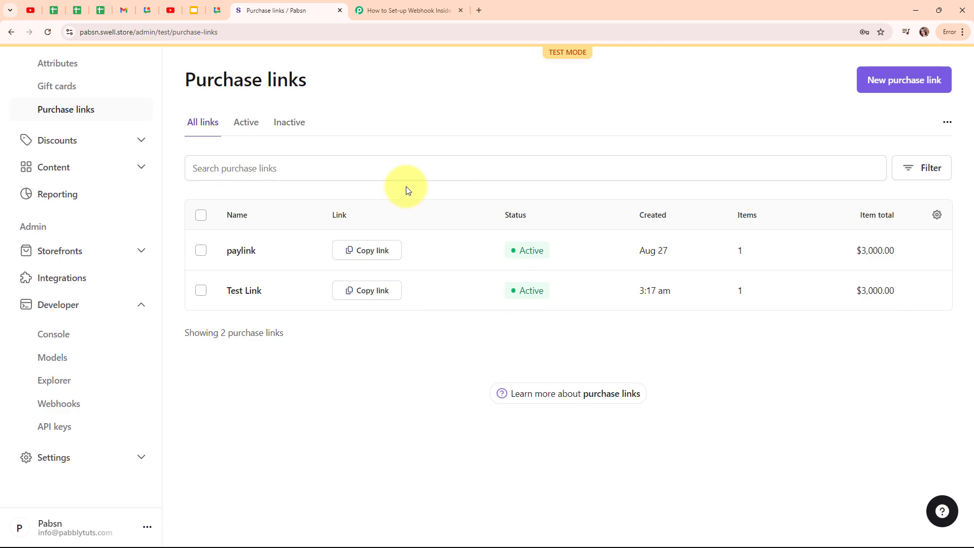
click(370, 260)
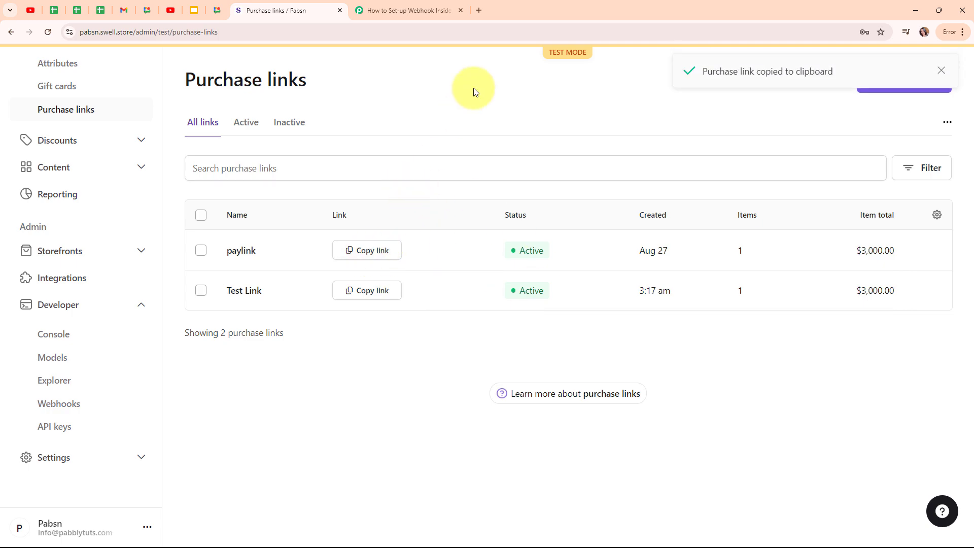
click(478, 10)
key(ctrl+v)
key(Return)
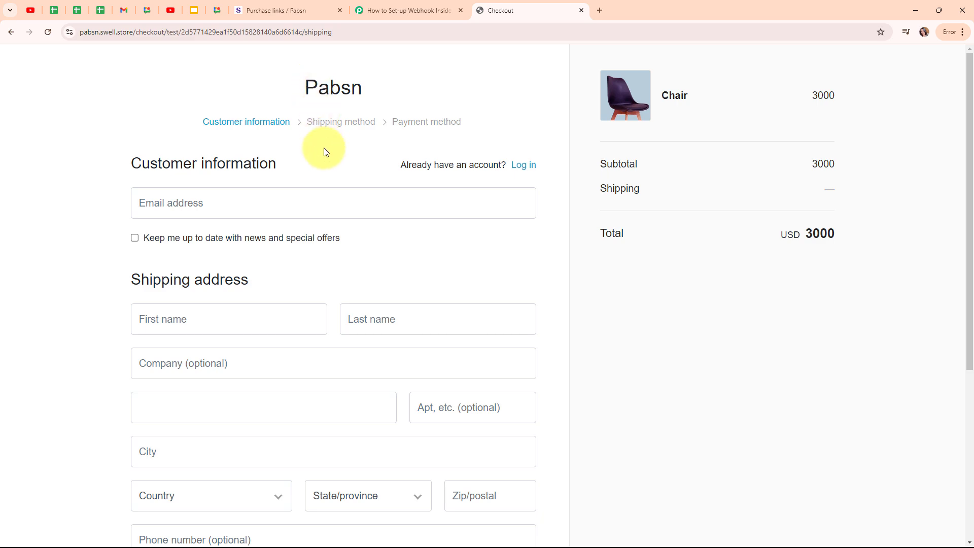
- Fill in the customer's contact and shipping details from the saved dummy profile, and proceed to payment with Standard Shipping
click(198, 205)
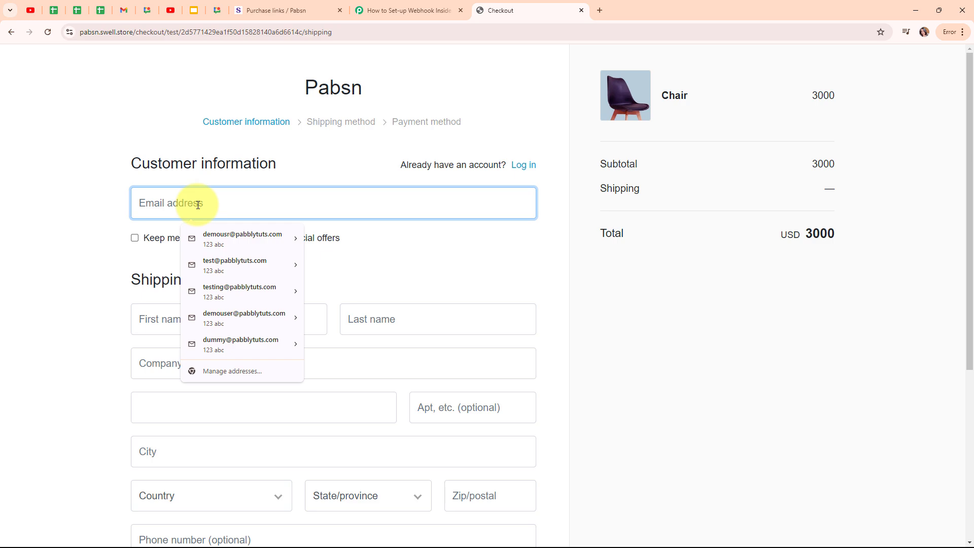
text(dum)
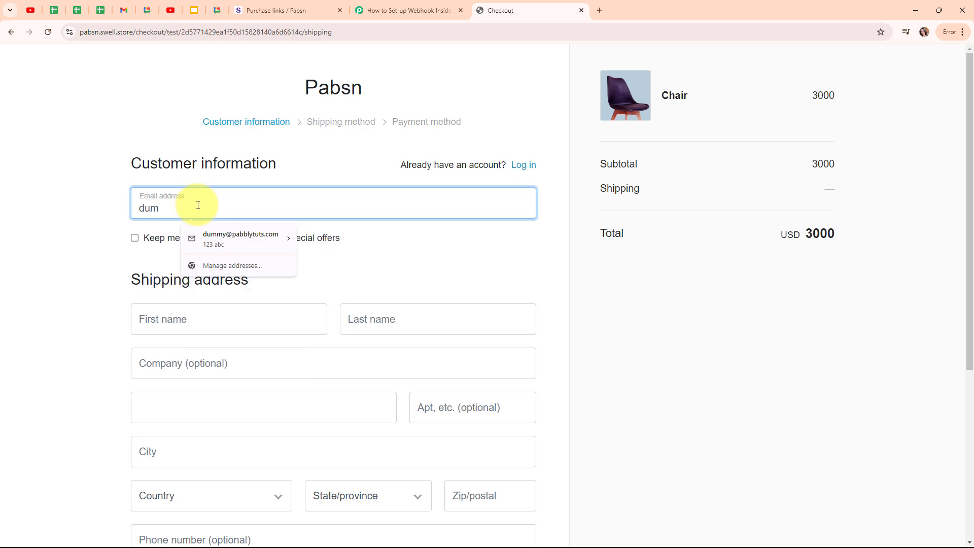
click(236, 249)
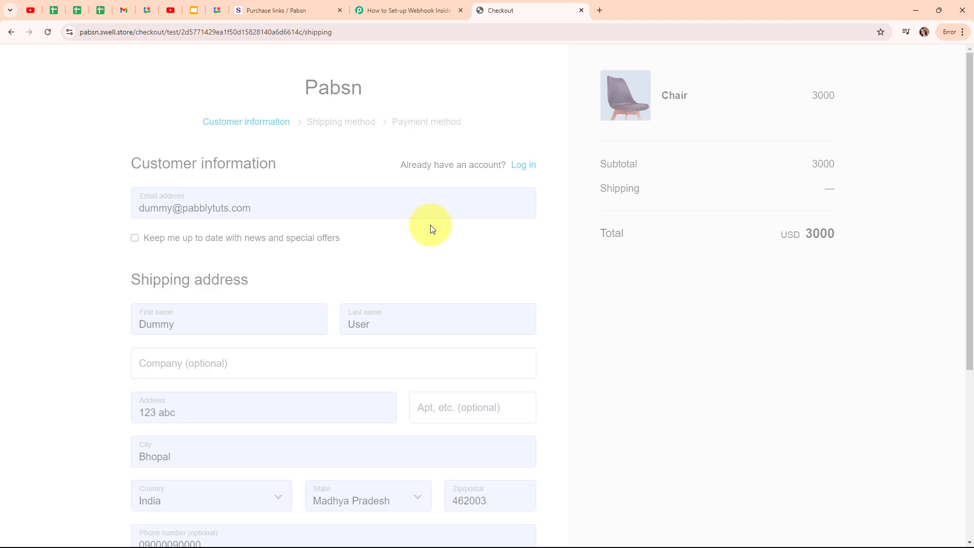
scroll(430, 229, down, 4)
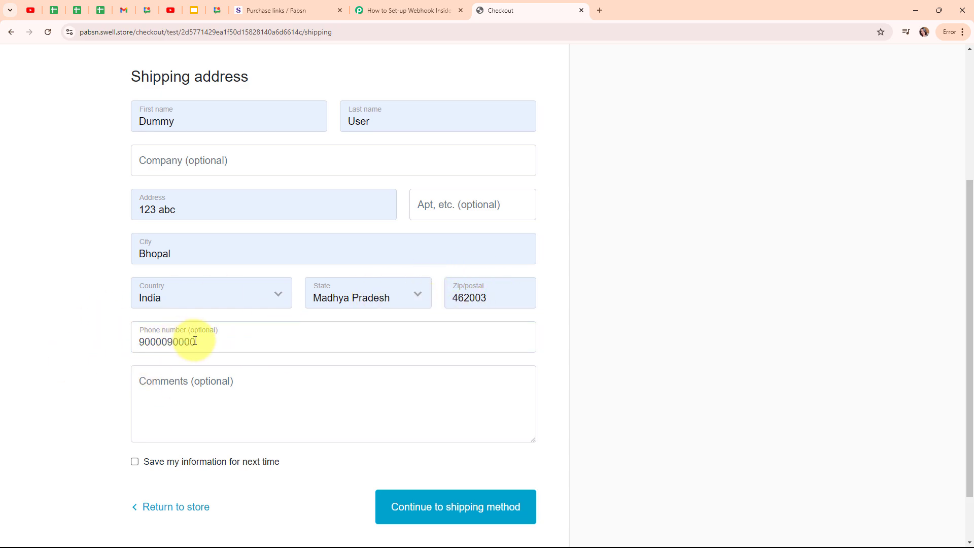
scroll(385, 309, up, 4)
scroll(386, 308, down, 5)
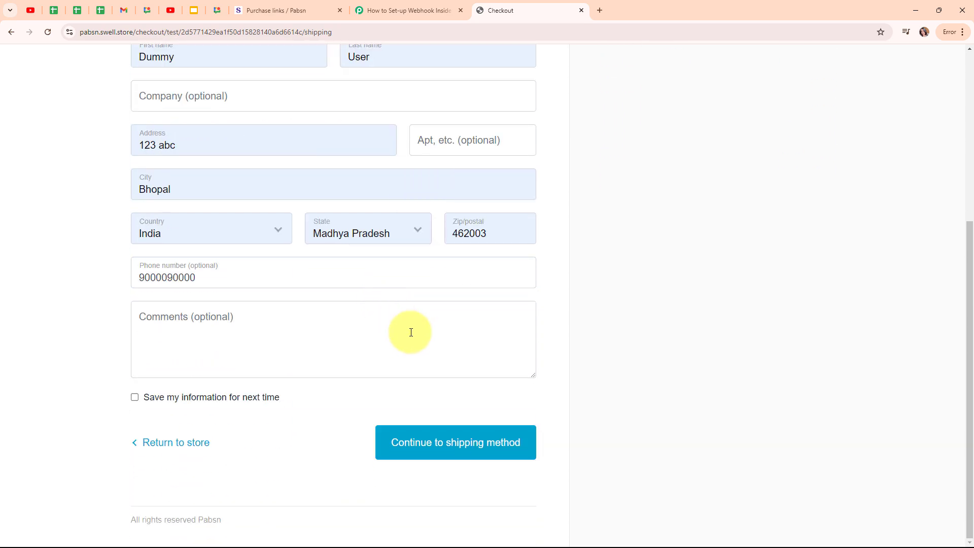
click(454, 446)
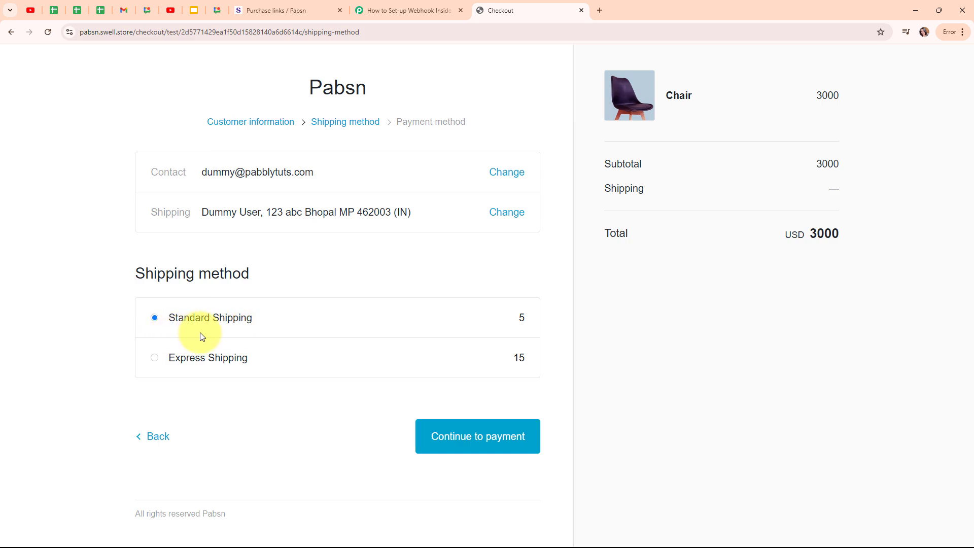
click(444, 448)
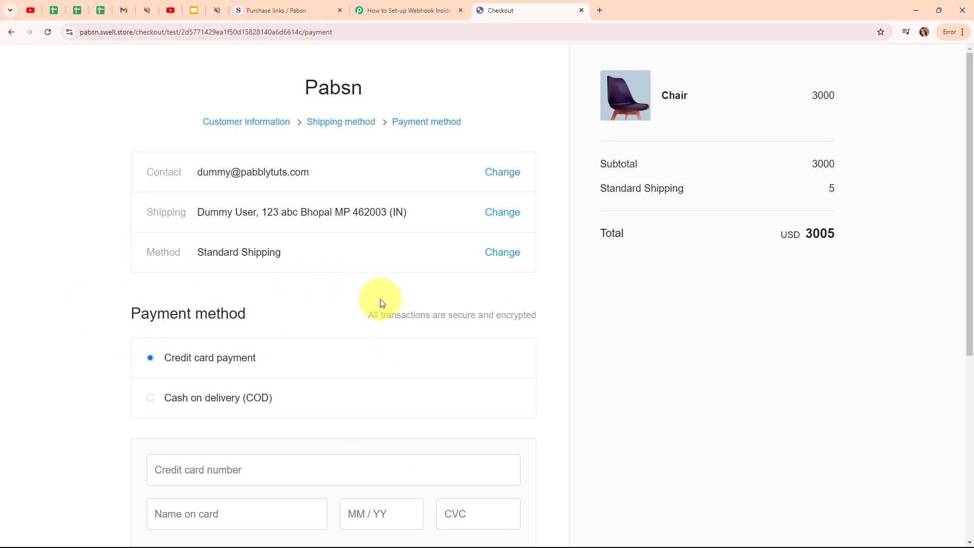
- Fill in the credit card payment details with the test card number, cardholder name, expiry date and CVC
scroll(381, 302, down, 3)
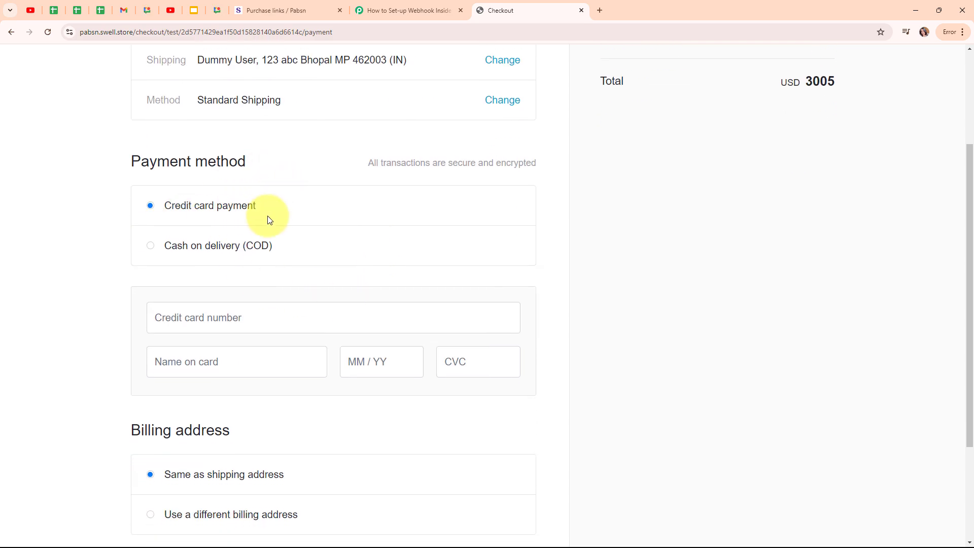
scroll(269, 224, down, 1)
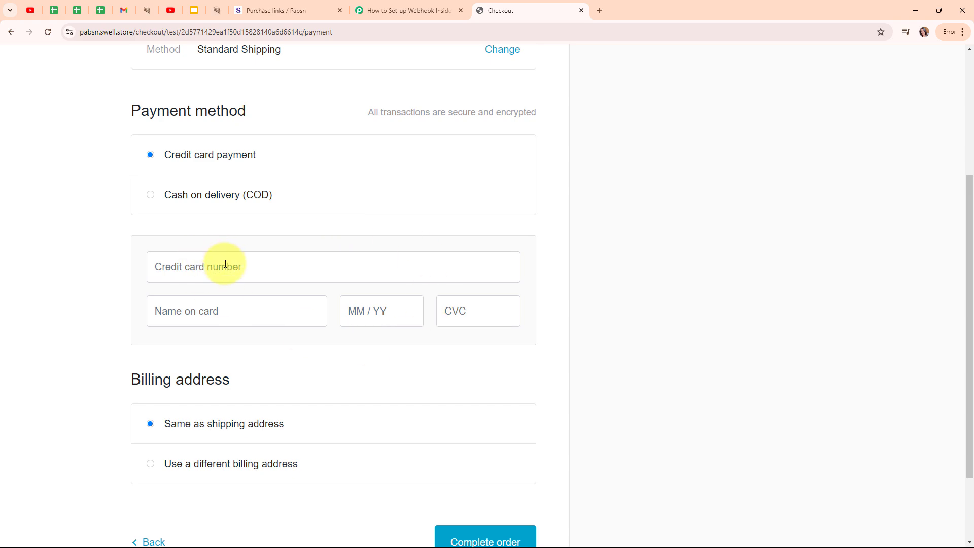
click(225, 264)
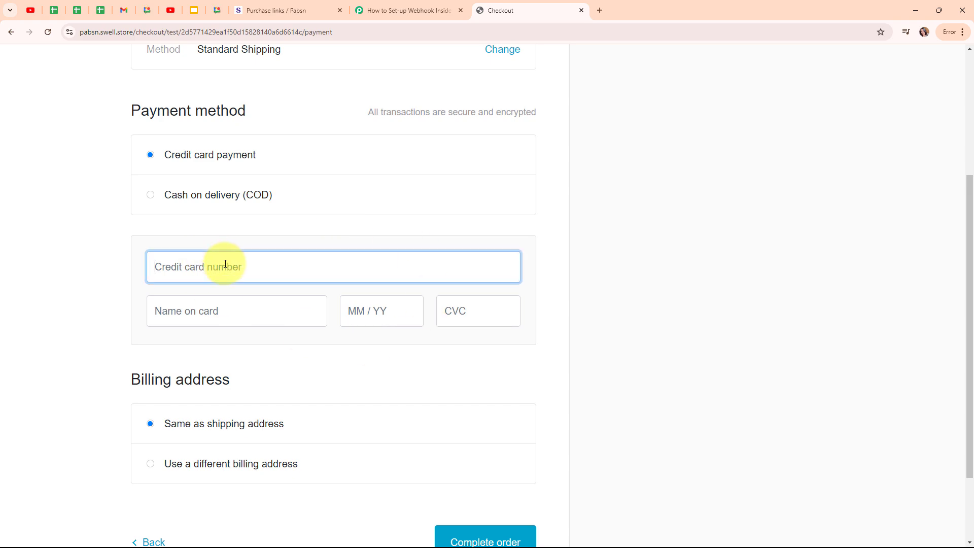
key(ctrl+v)
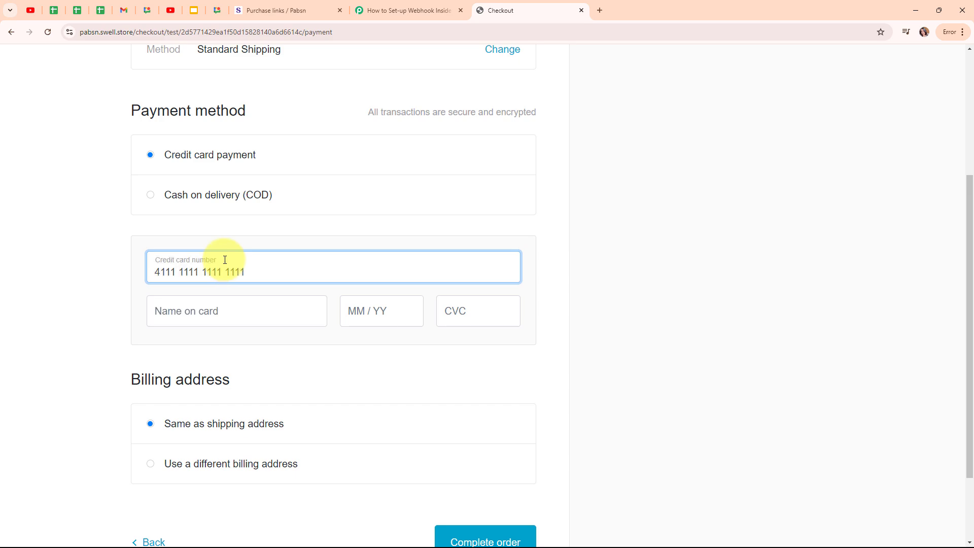
click(220, 315)
text(Du)
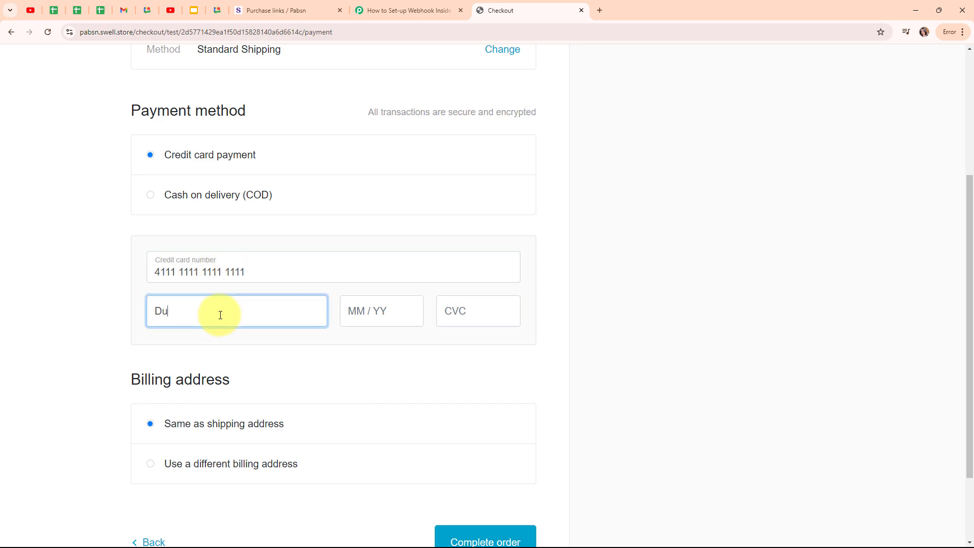
text(mmy User)
click(375, 304)
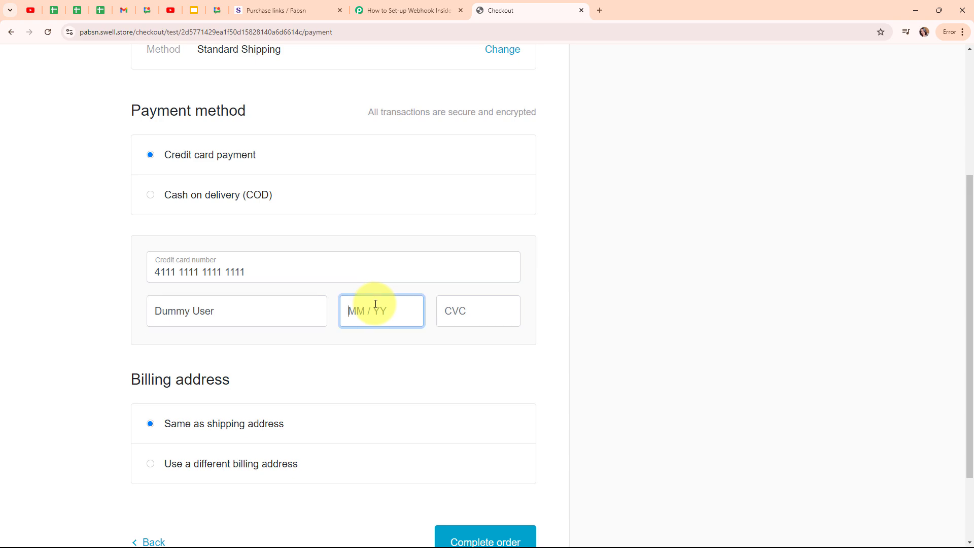
text(02 / 28)
click(457, 314)
text(123)
click(395, 364)
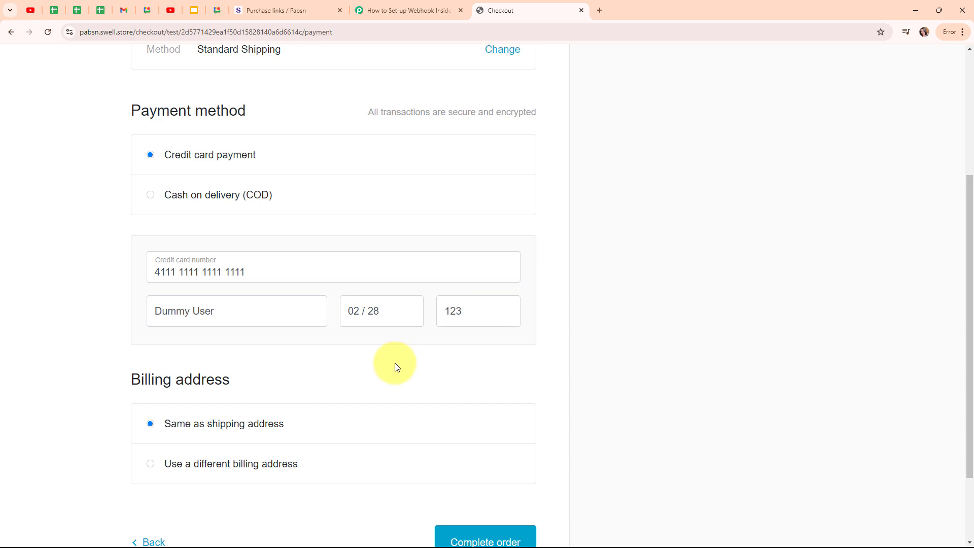
- Complete the test order with the billing address same as shipping, and review the purchase confirmation
scroll(449, 348, down, 2)
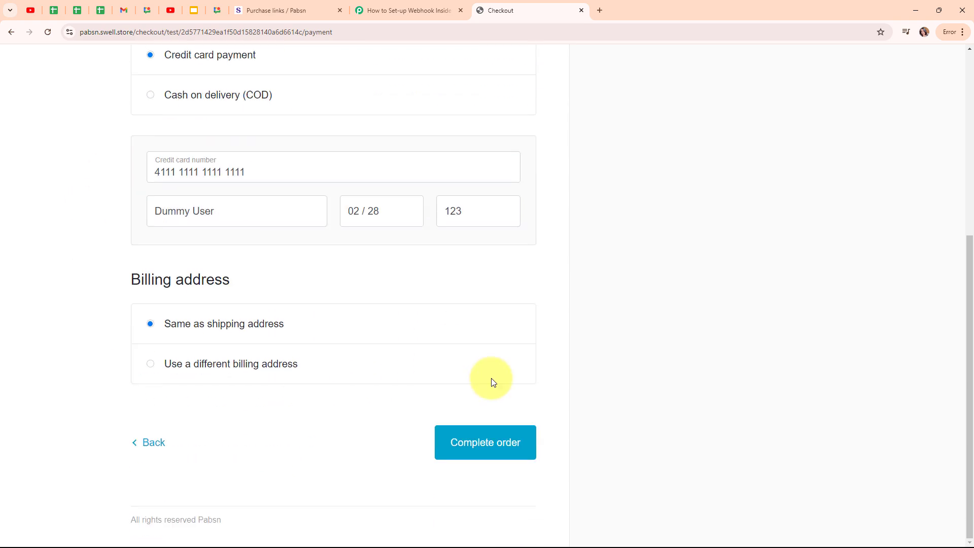
click(499, 445)
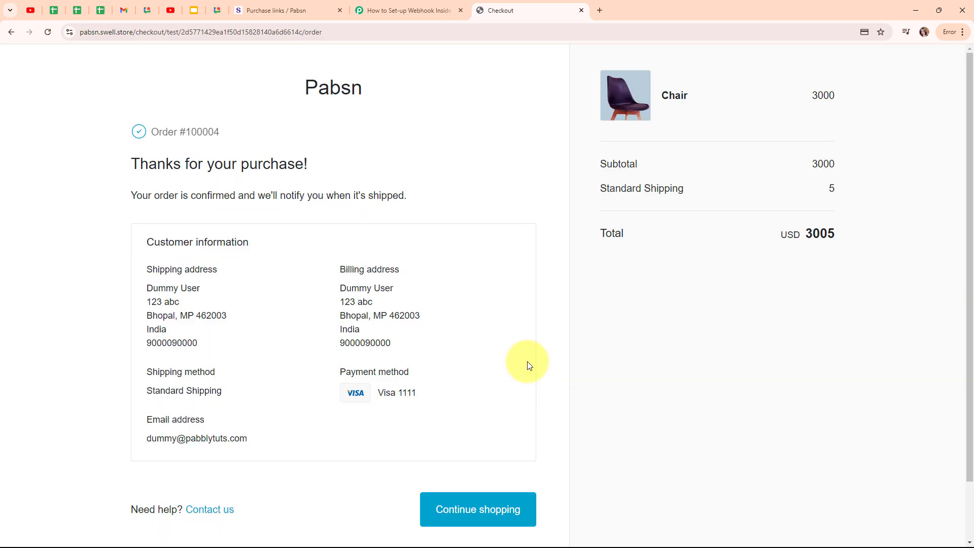
drag(127, 163, 373, 162)
click(373, 162)
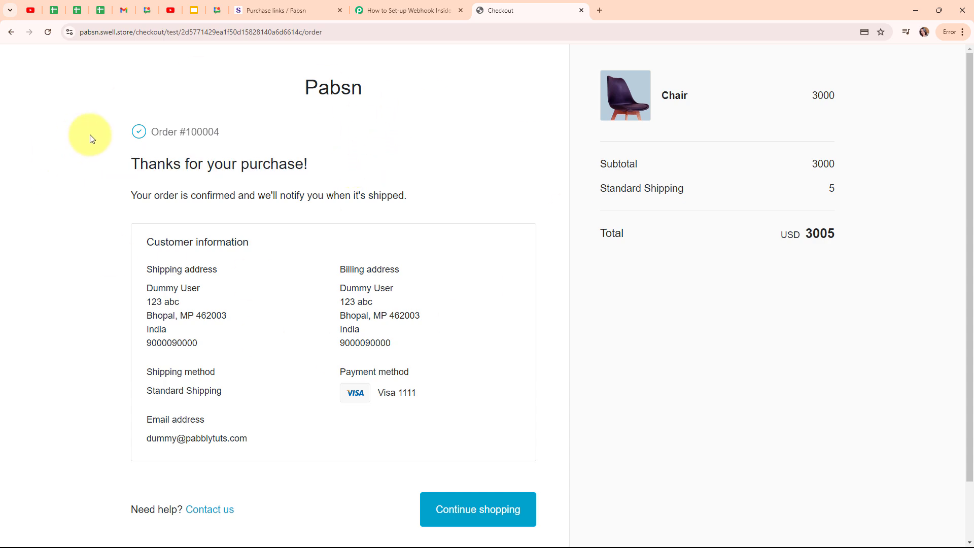
- Switch to the Pabbly Connect workflow and check the subtotal, shipping zip and shipping state in the Swell trigger's received response
click(409, 7)
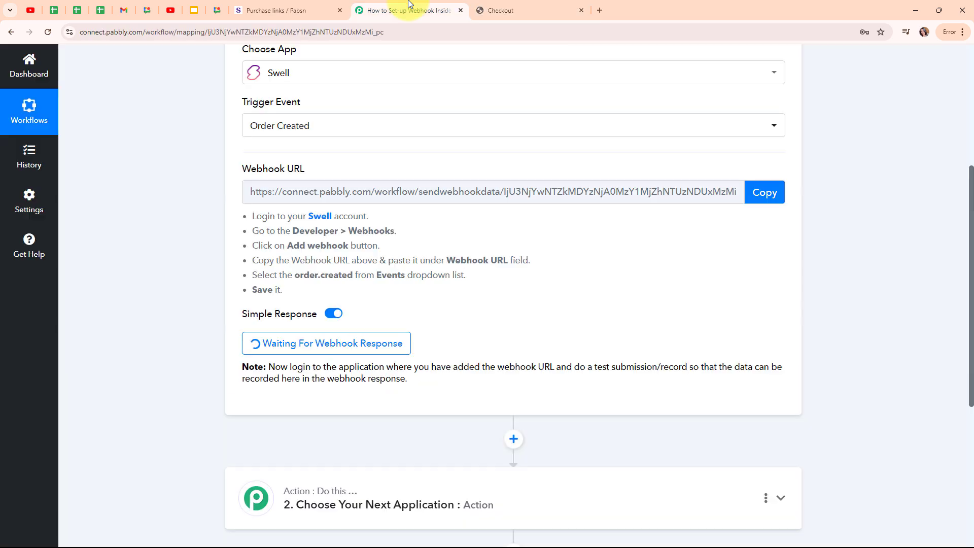
scroll(817, 307, down, 4)
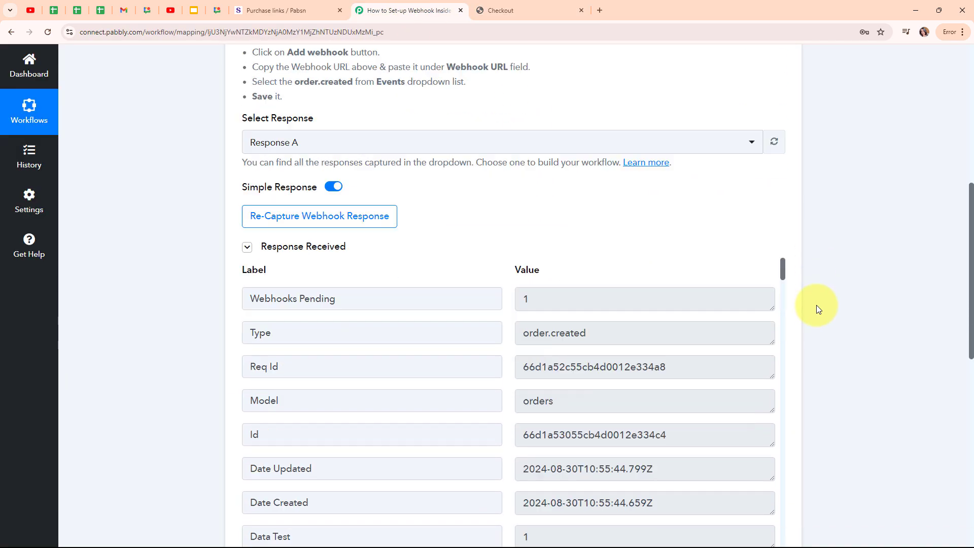
scroll(817, 306, down, 2)
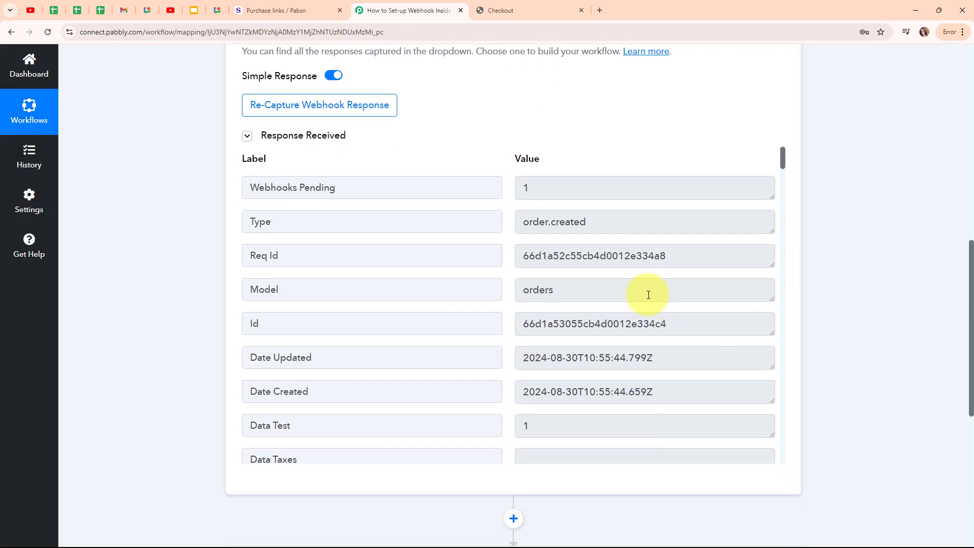
scroll(648, 295, down, 5)
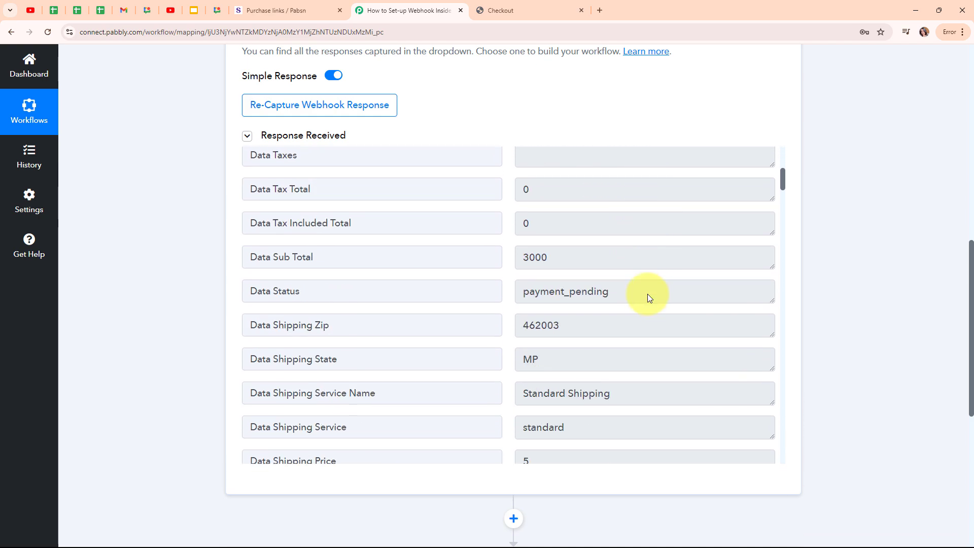
click(647, 264)
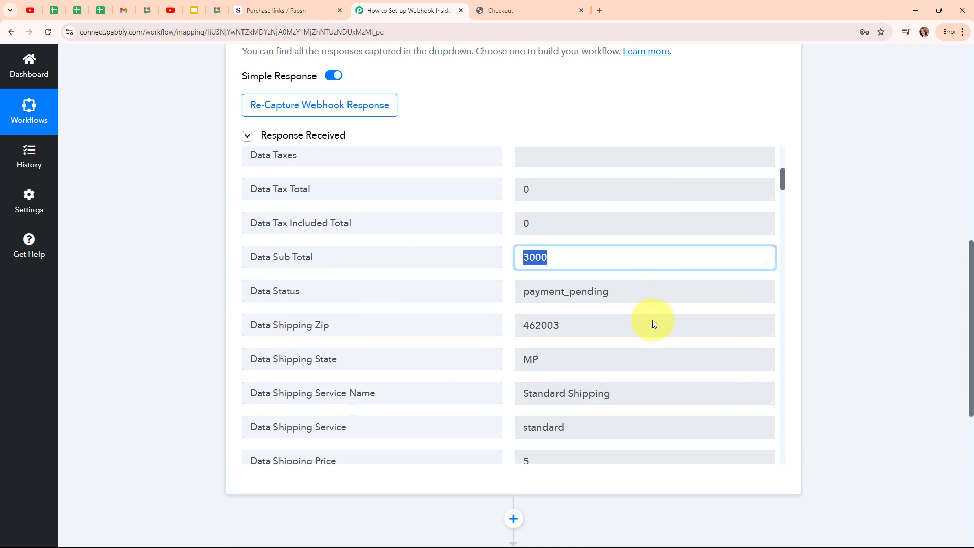
click(616, 327)
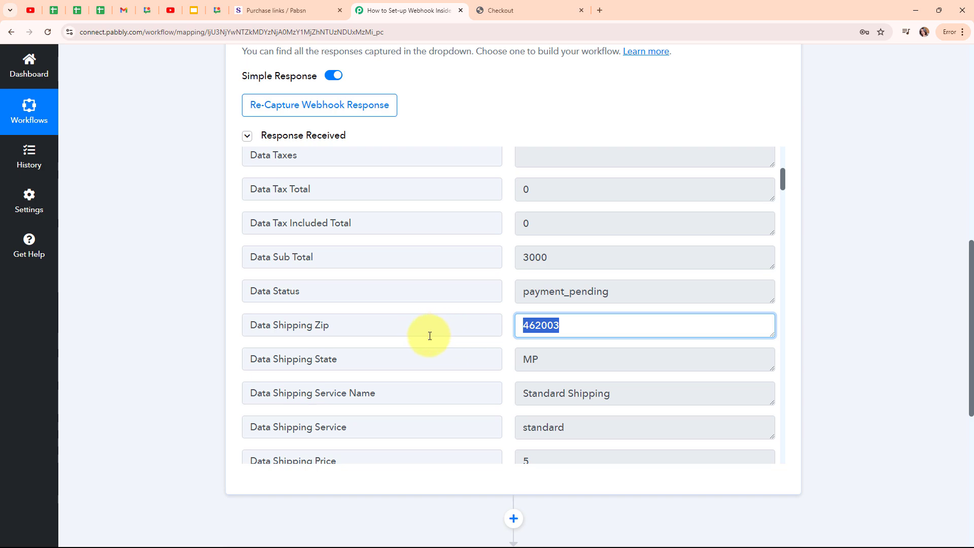
click(559, 362)
scroll(628, 325, down, 3)
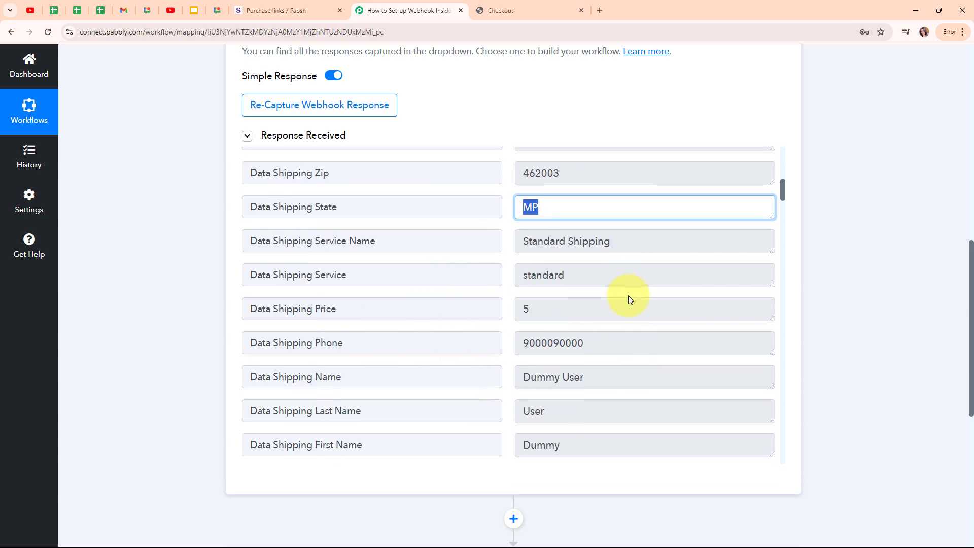
- Examine the shipping phone, name, country, city and address fields, plus the remaining shipment and refund fields, in the received response
scroll(636, 325, down, 2)
click(622, 237)
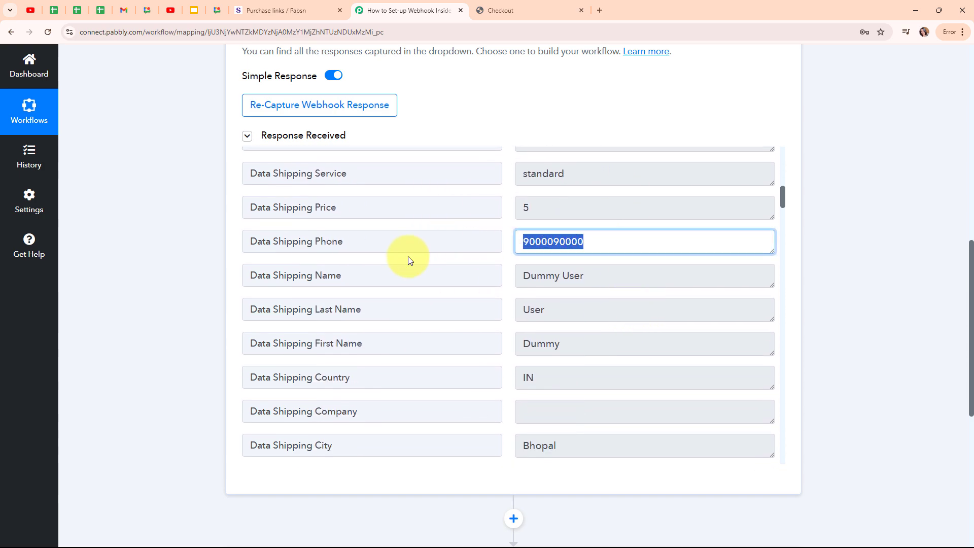
click(596, 274)
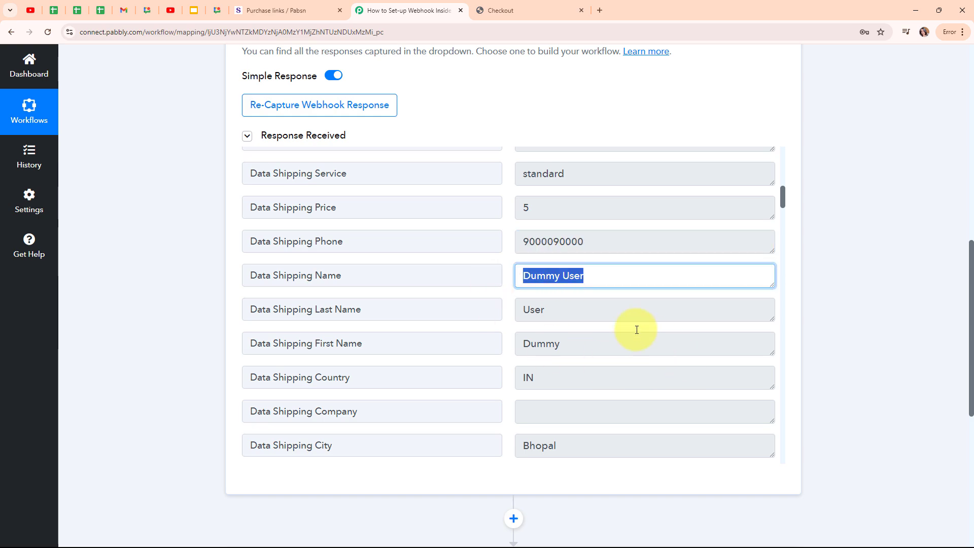
scroll(611, 302, down, 3)
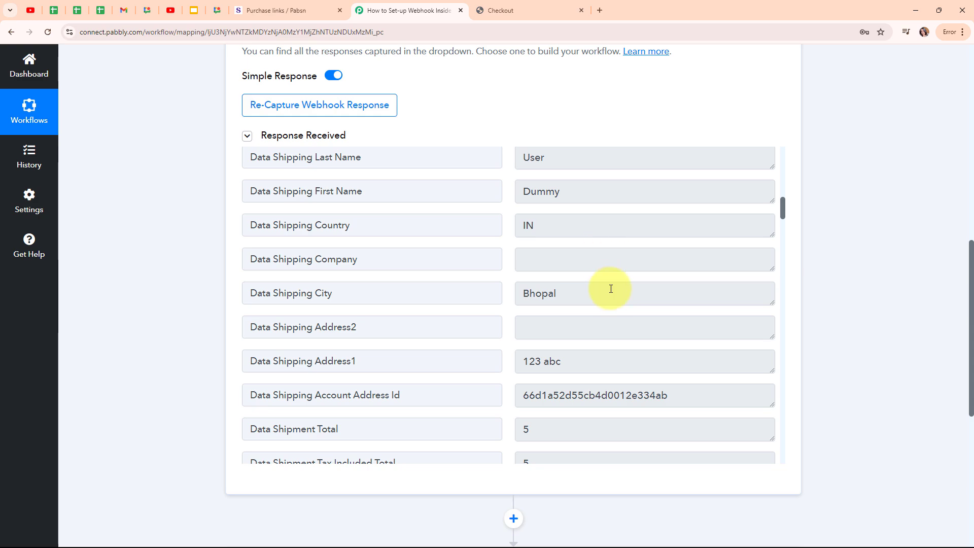
click(565, 225)
click(570, 291)
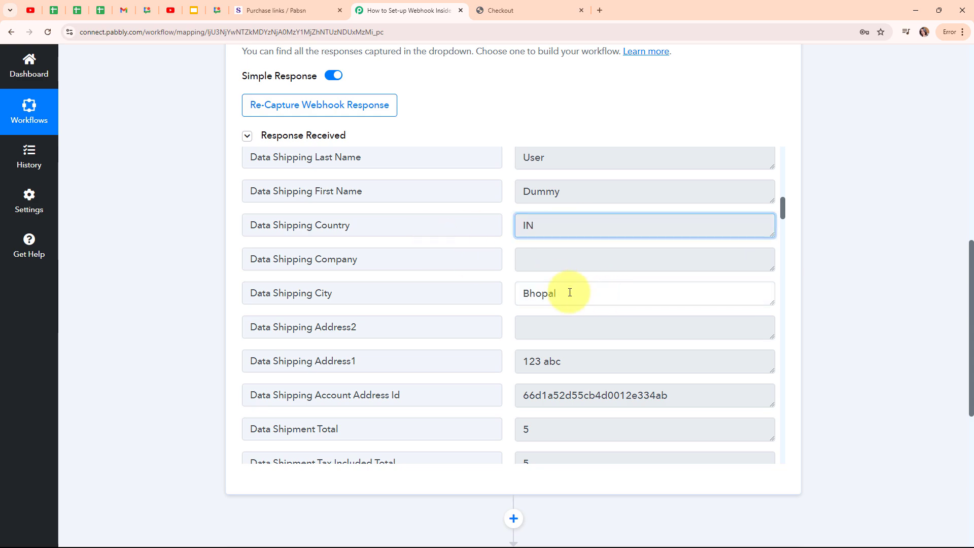
click(593, 354)
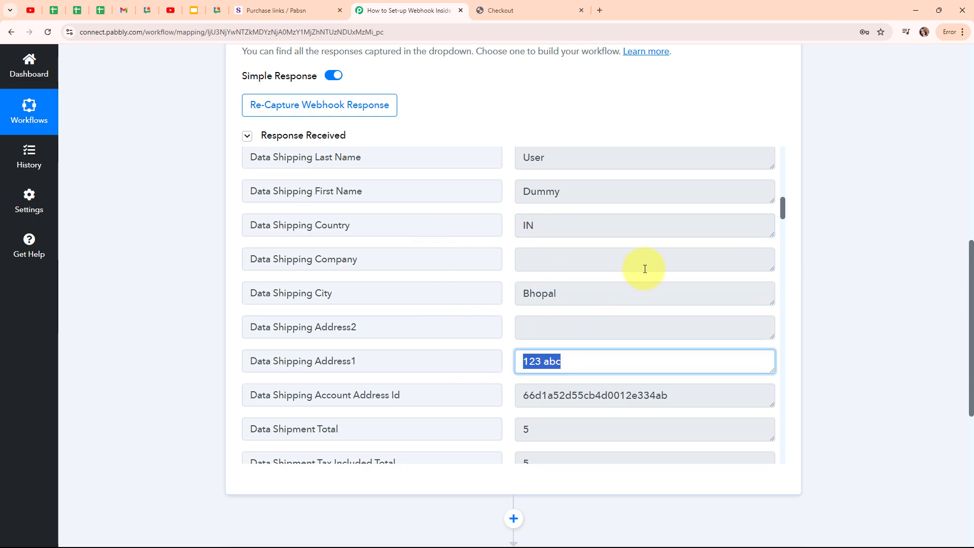
scroll(644, 267, down, 3)
scroll(645, 269, down, 9)
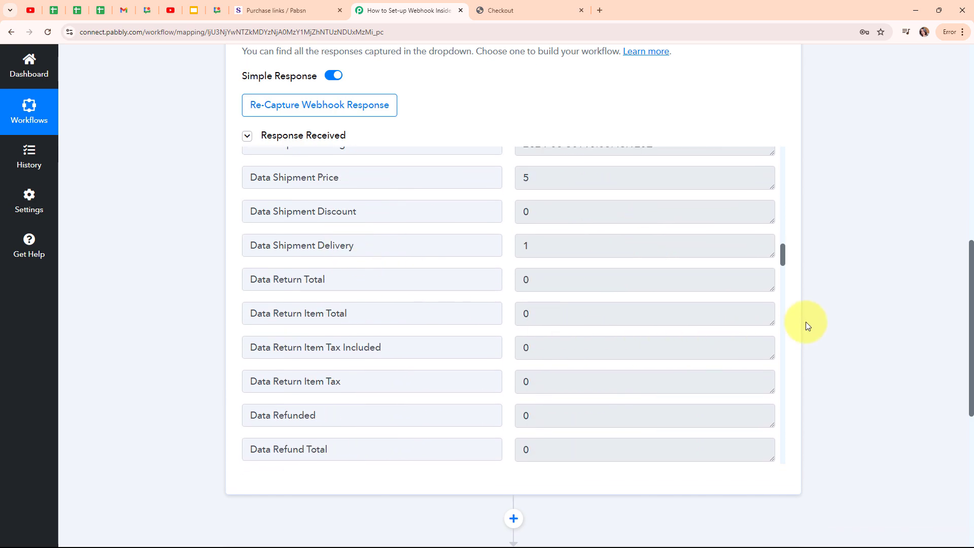
- Collapse the Swell Order Created trigger step in the workflow
scroll(805, 324, up, 3)
scroll(839, 342, up, 6)
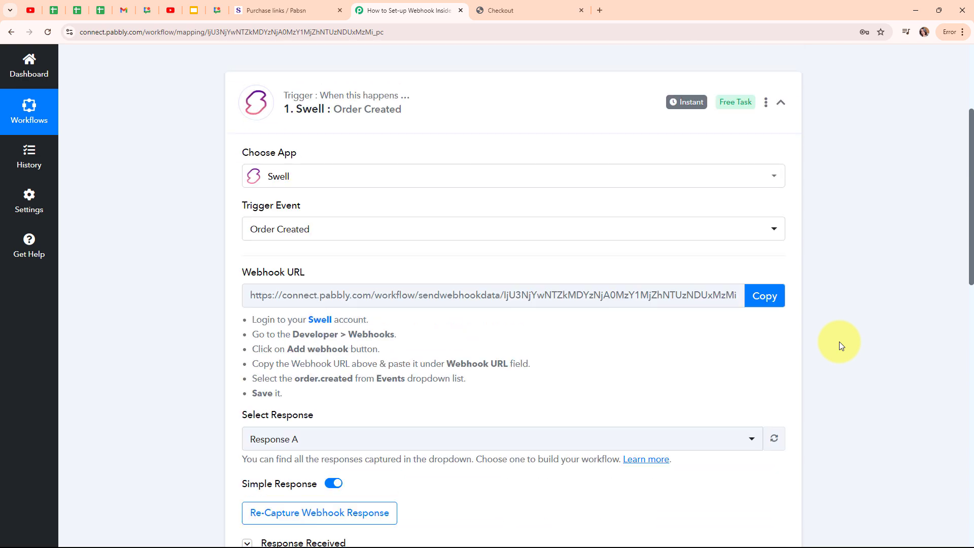
click(781, 253)
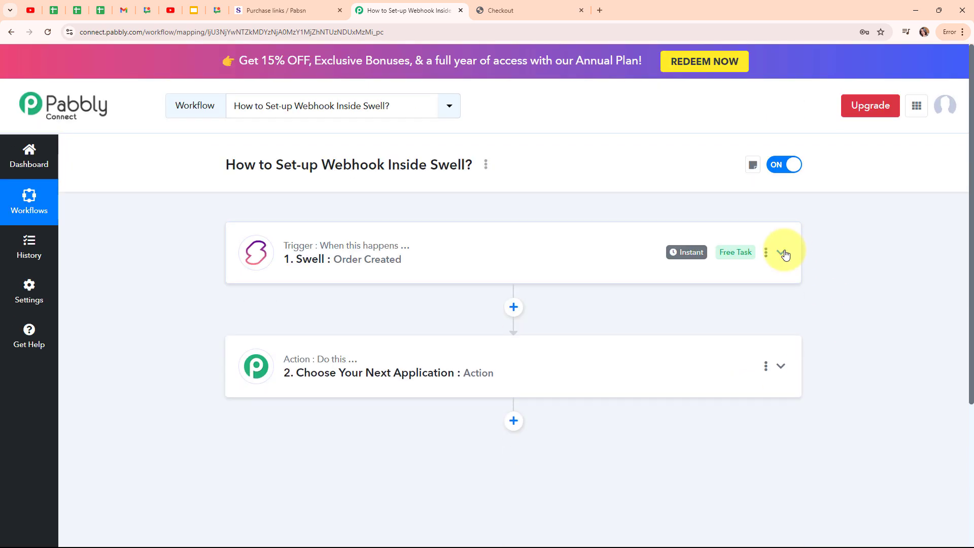